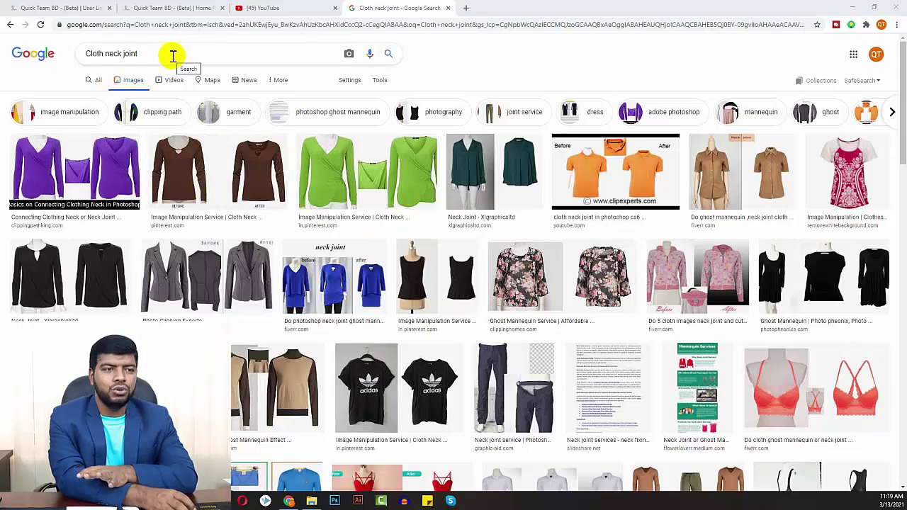
# Browse the cloth neck joint image results and preview the grey tank top examples with and without the model.
pyautogui.scroll(-5, 401, 268)
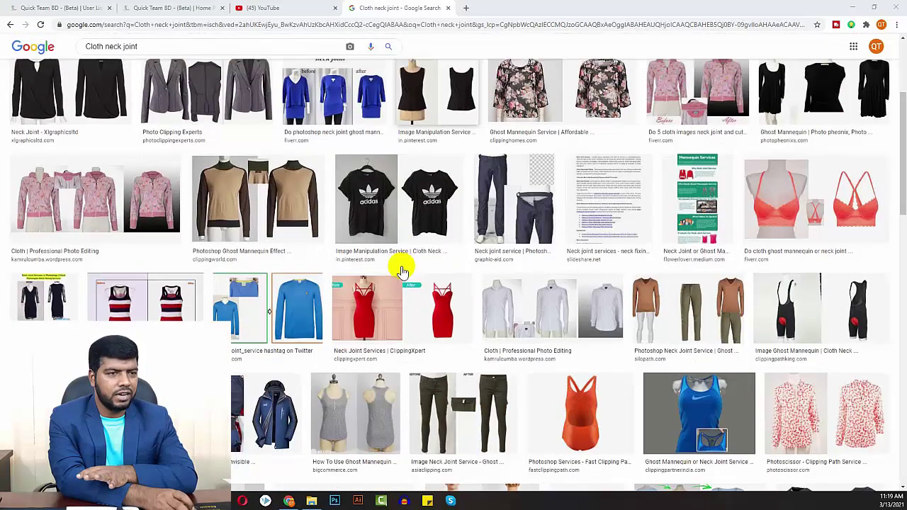
pyautogui.scroll(-4, 401, 272)
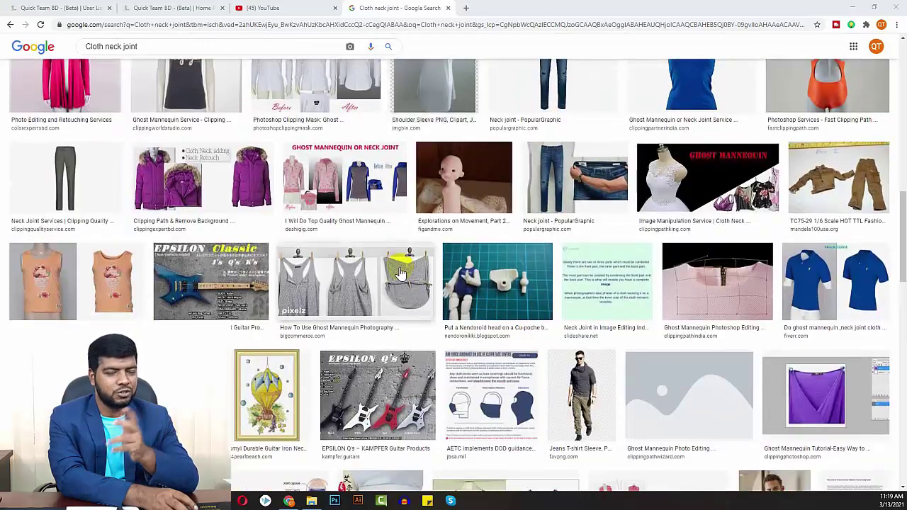
pyautogui.scroll(2, 399, 271)
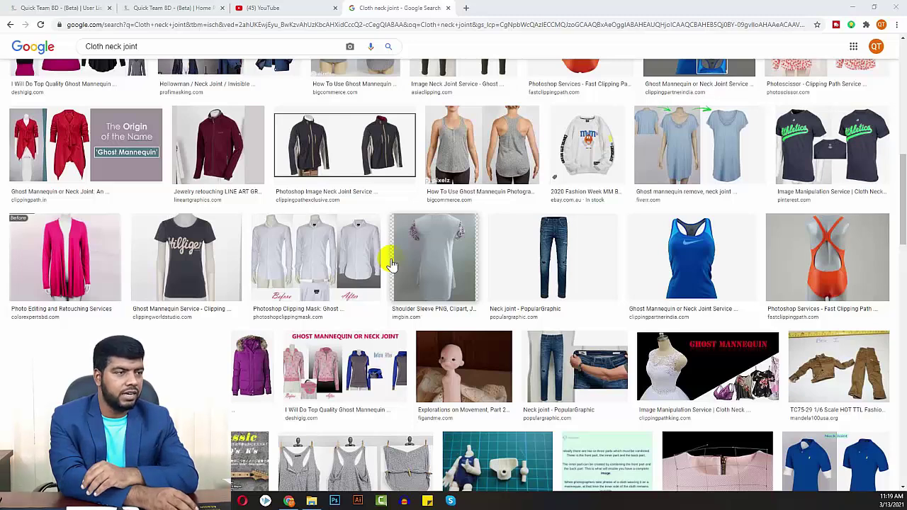
pyautogui.click(431, 179)
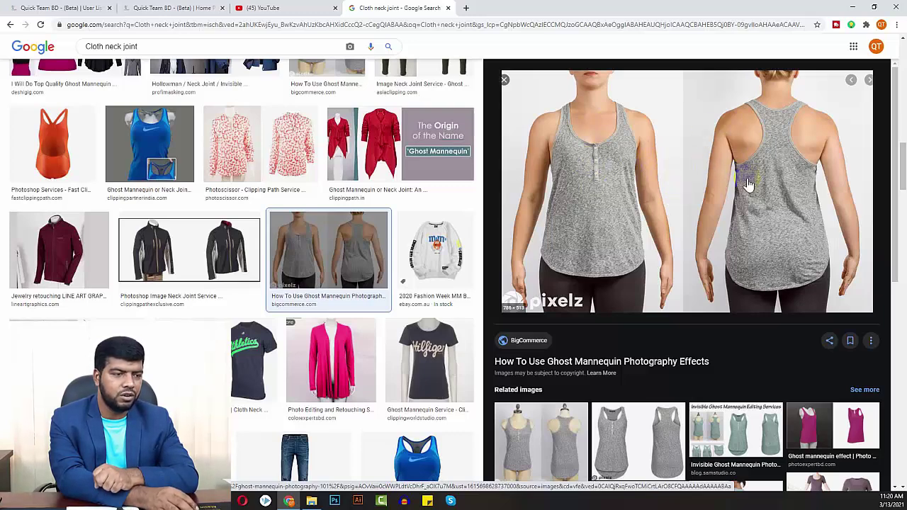
pyautogui.scroll(-2, 694, 308)
pyautogui.click(647, 331)
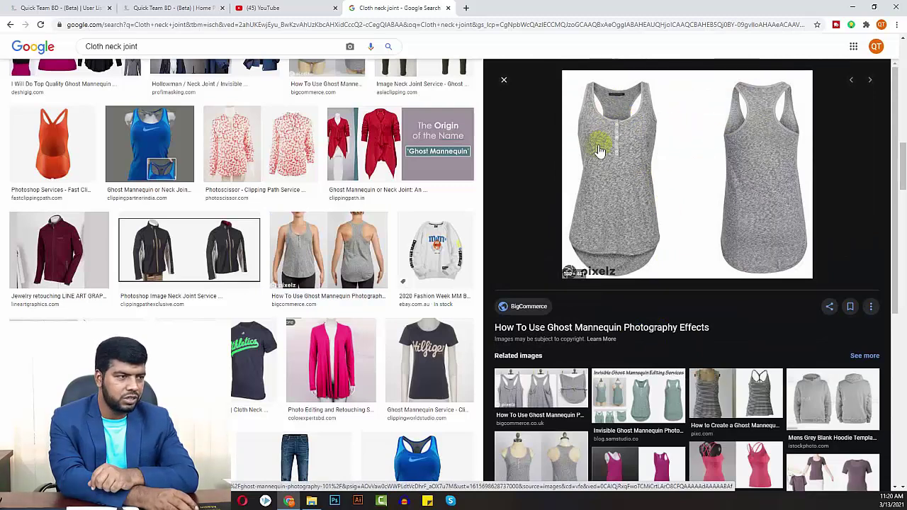
# Preview the before-and-after neck joint examples of the purple wrap top, the magenta top and the black long-sleeved top.
pyautogui.scroll(1, 634, 279)
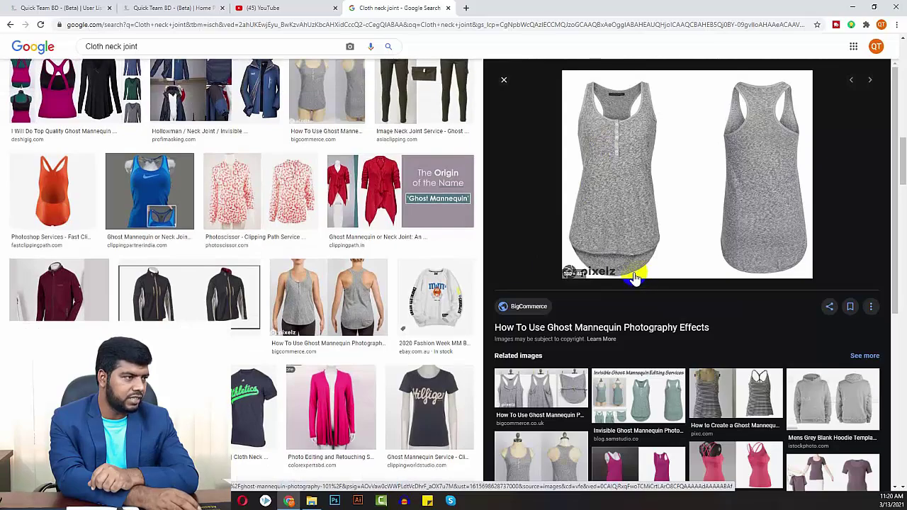
pyautogui.scroll(15, 375, 331)
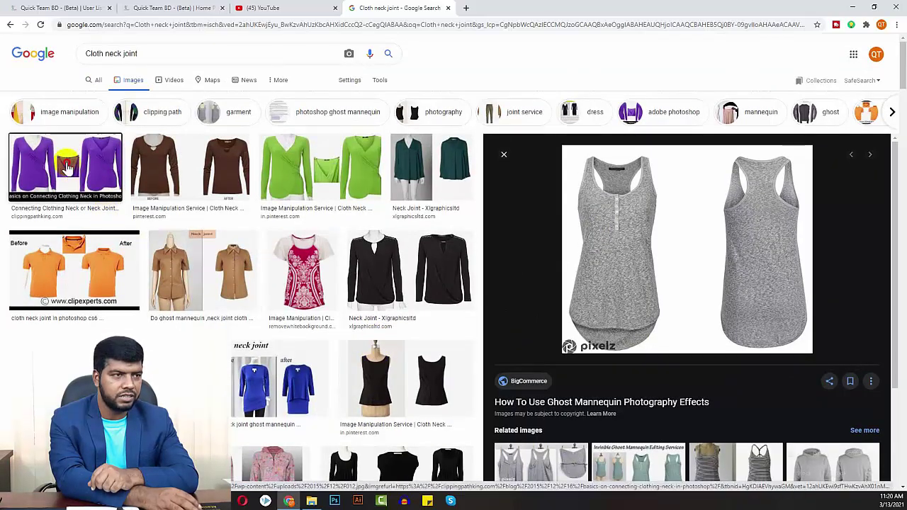
pyautogui.click(70, 171)
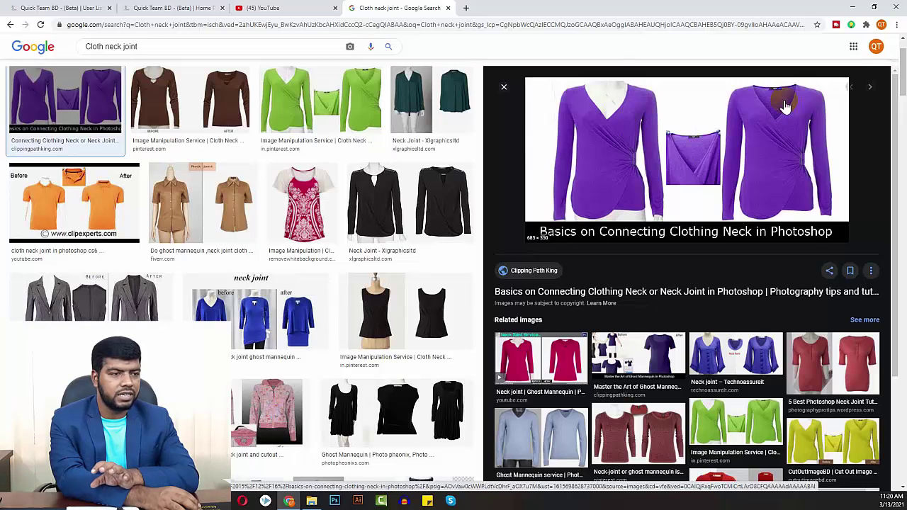
pyautogui.click(542, 361)
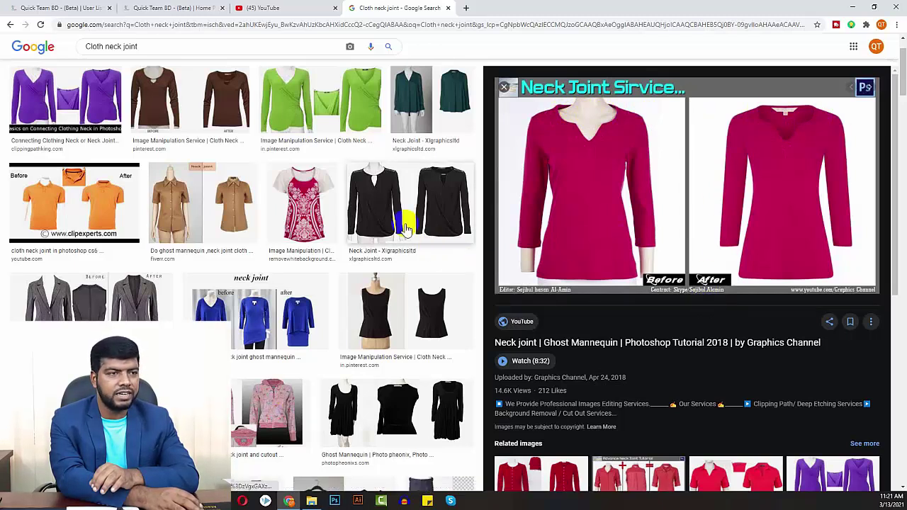
pyautogui.click(444, 188)
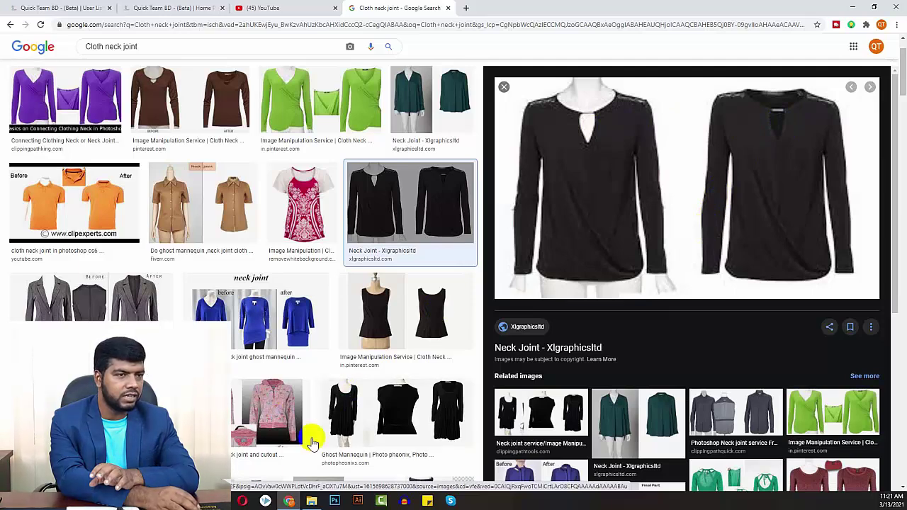
# View neckjoint_details_01.png from the Product Retouching folder in the image viewer and close it again.
pyautogui.click(311, 501)
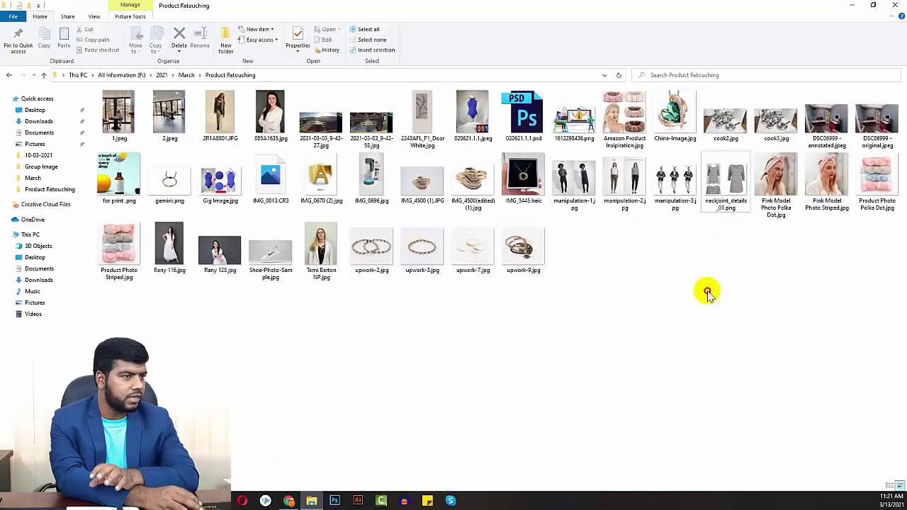
pyautogui.doubleClick(724, 187)
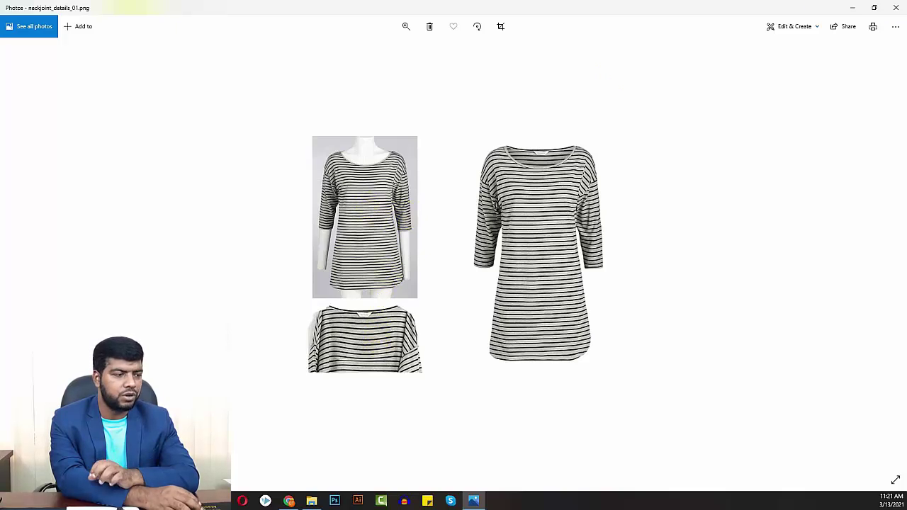
pyautogui.click(895, 8)
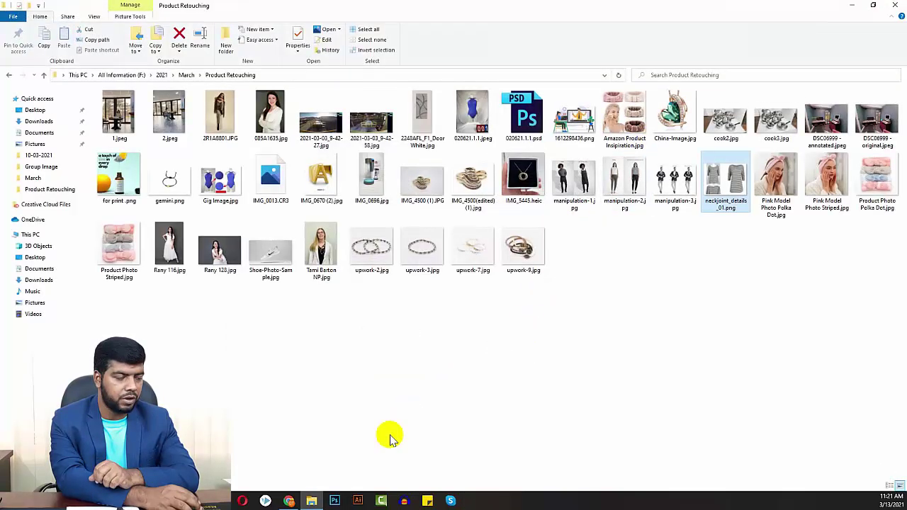
# Open neckjoint_details_01.png from the Product Retouching folder in Photoshop.
pyautogui.click(336, 501)
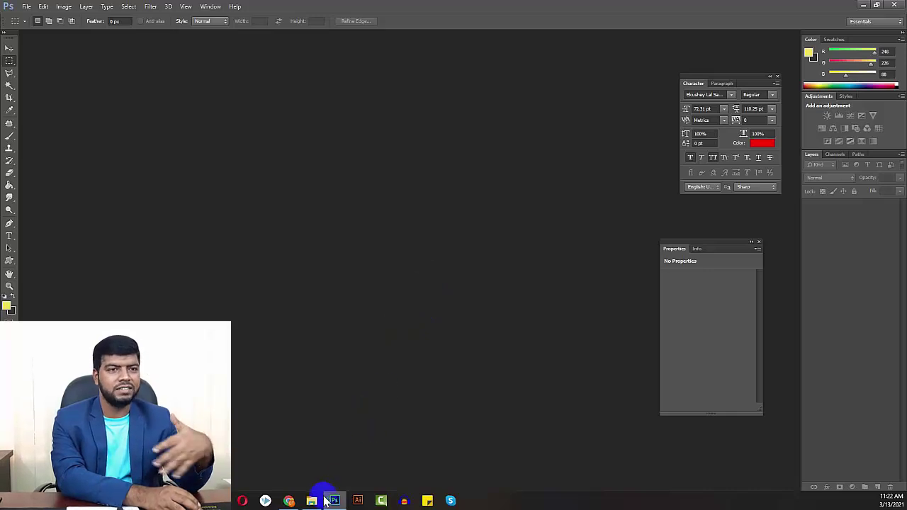
pyautogui.moveTo(319, 502)
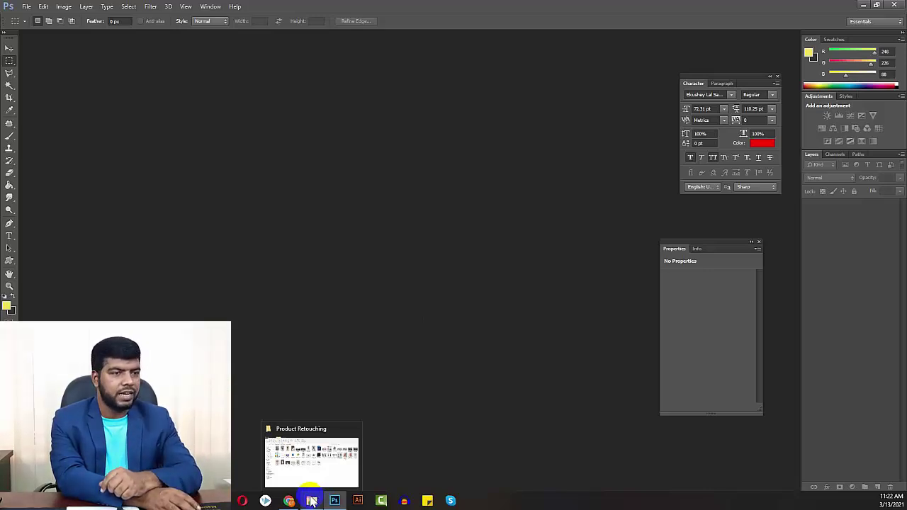
pyautogui.click(310, 501)
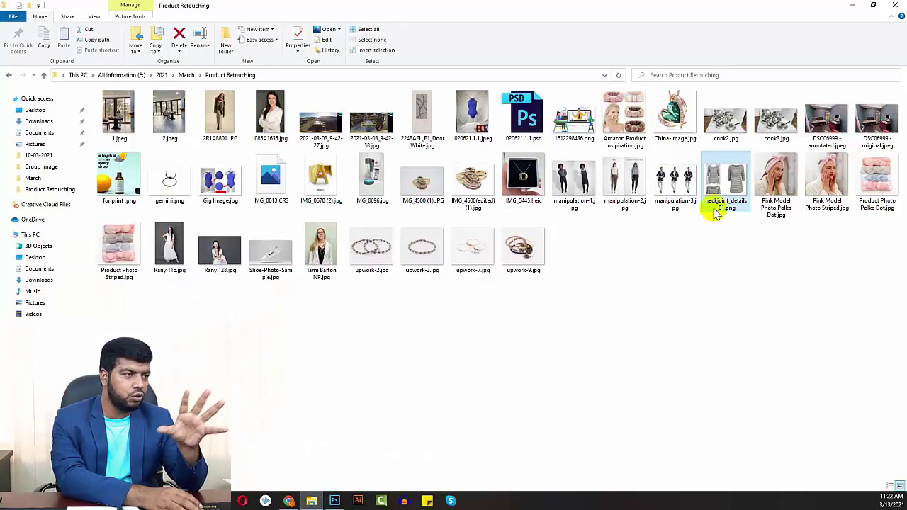
pyautogui.moveTo(724, 183); pyautogui.dragTo(520, 371)
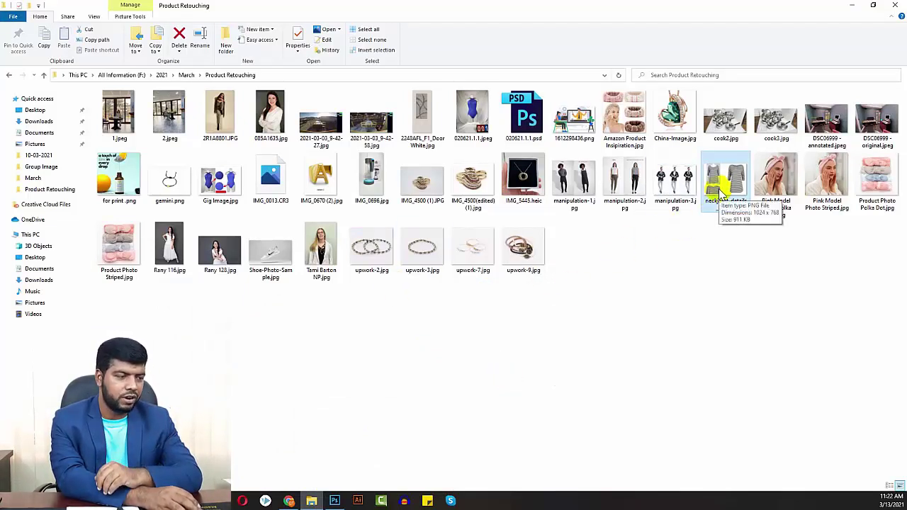
pyautogui.moveTo(724, 183); pyautogui.dragTo(350, 307)
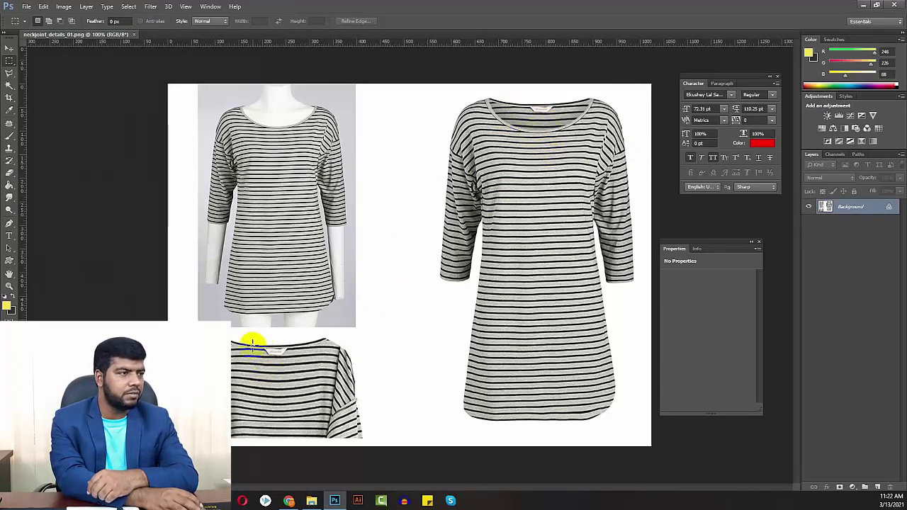
# Create a blank document the same size as the copied whole image, and clear the selection in neckjoint_details_01.png.
pyautogui.click(9, 47)
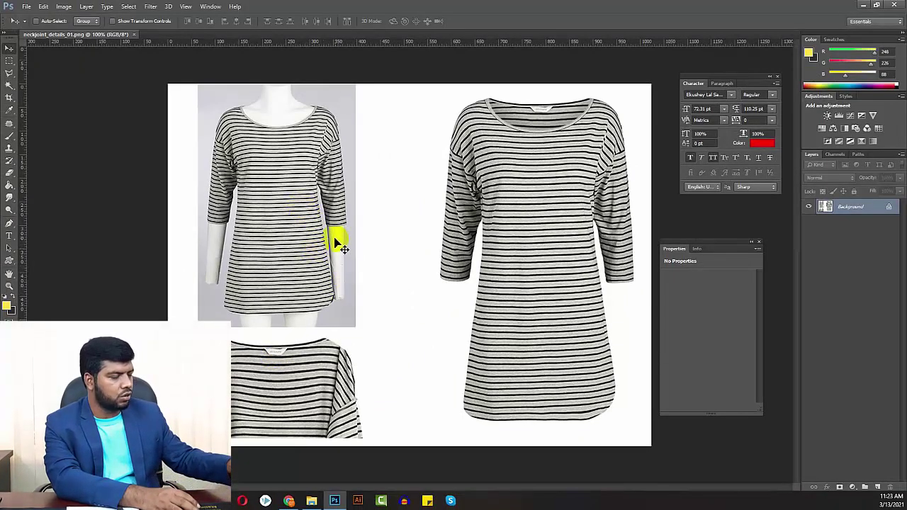
pyautogui.hotkey('ctrl', 'a')
pyautogui.hotkey('ctrl', 'c')
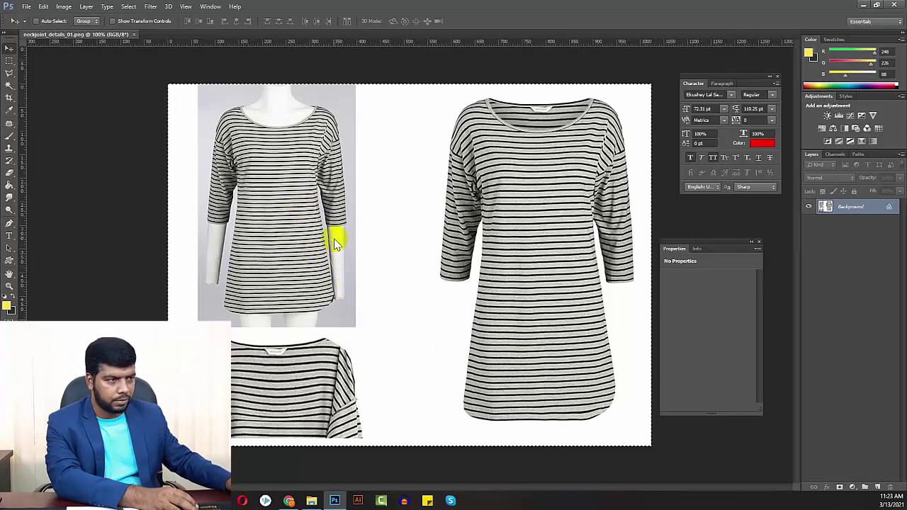
pyautogui.hotkey('ctrl', 'n')
pyautogui.press('Return')
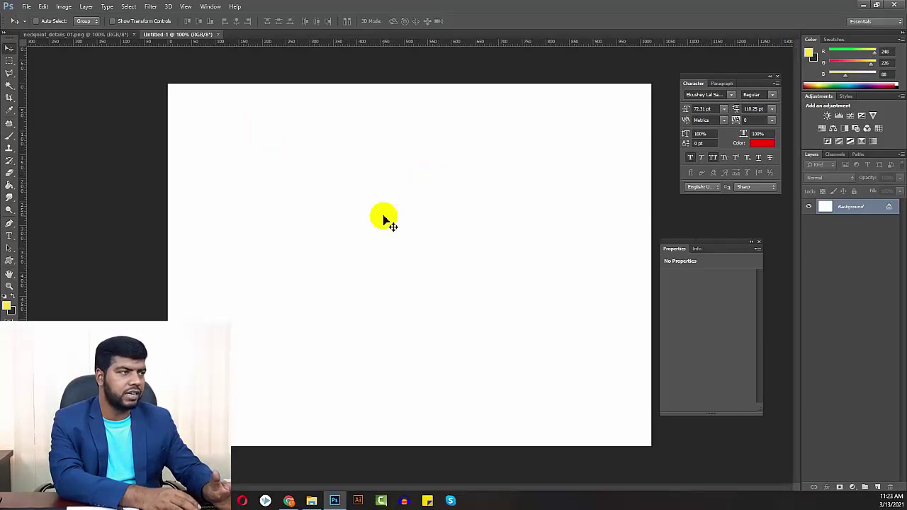
pyautogui.click(102, 62)
pyautogui.click(77, 34)
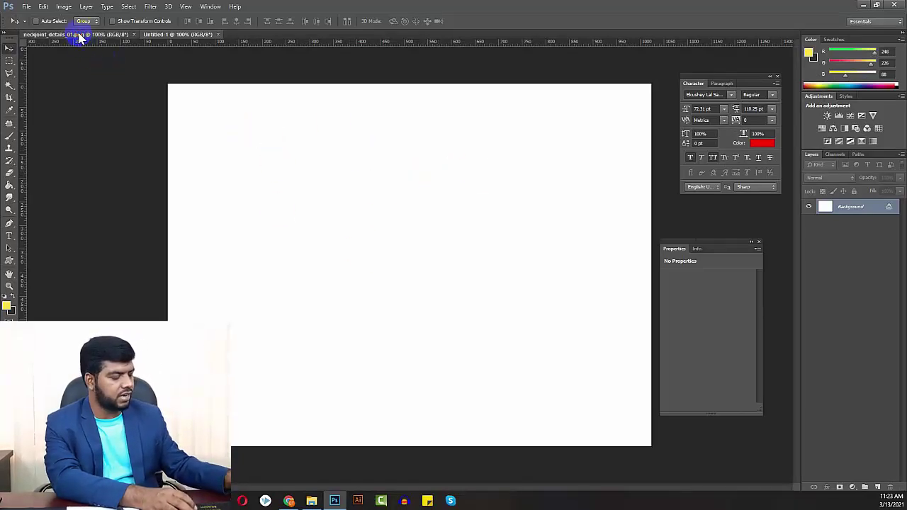
pyautogui.hotkey('ctrl', 'd')
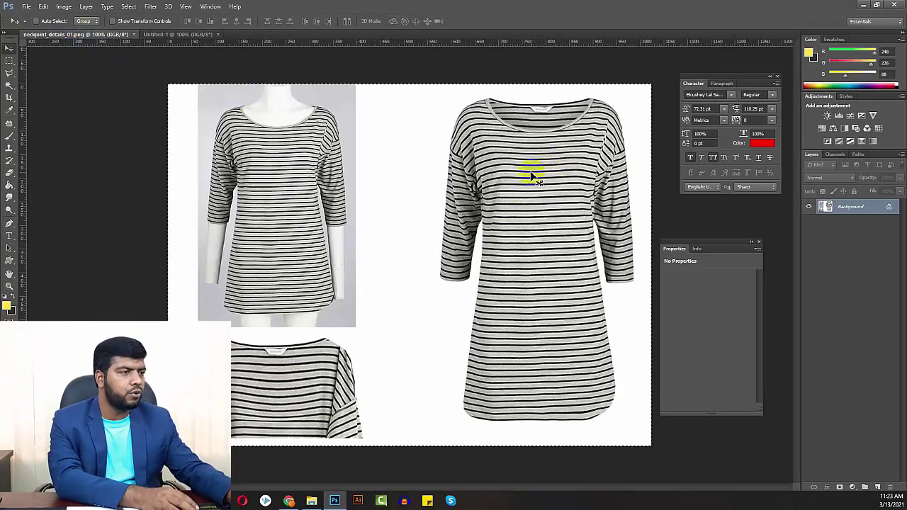
# Examine the neckline and striped fabric of the mannequin photo up close in neckjoint_details_01.png.
pyautogui.hotkey('ctrl', '+')
pyautogui.hotkey('ctrl', '+')
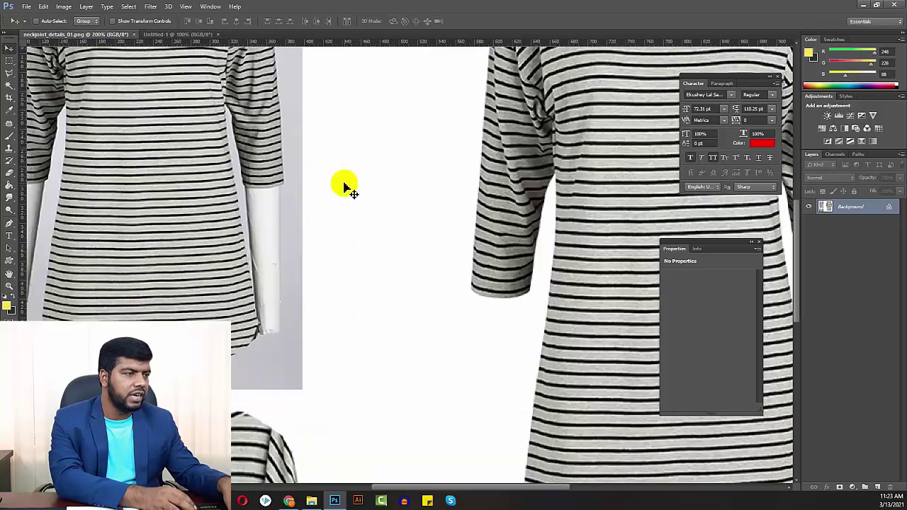
pyautogui.moveTo(323, 187); pyautogui.dragTo(545, 346)
pyautogui.hotkey('ctrl', '-')
pyautogui.scroll(3, 432, 354)
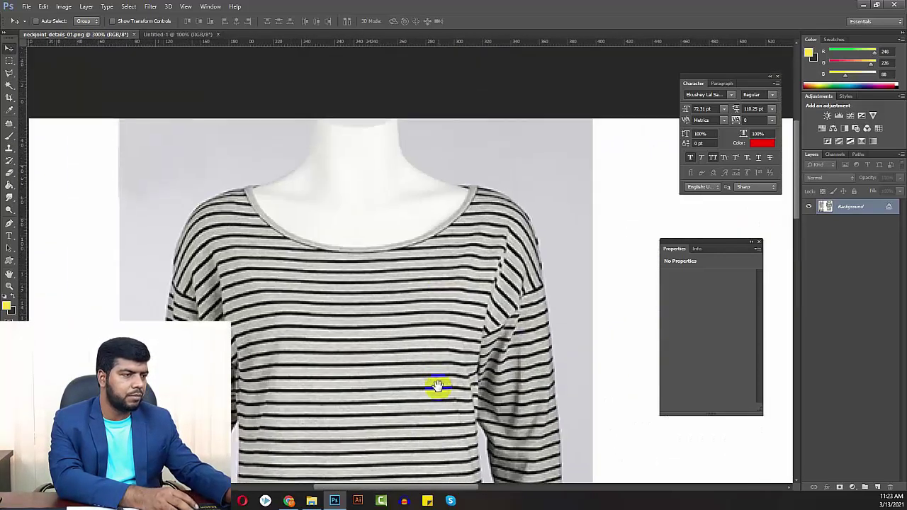
pyautogui.hotkey('ctrl', '-')
pyautogui.hotkey('ctrl', '-')
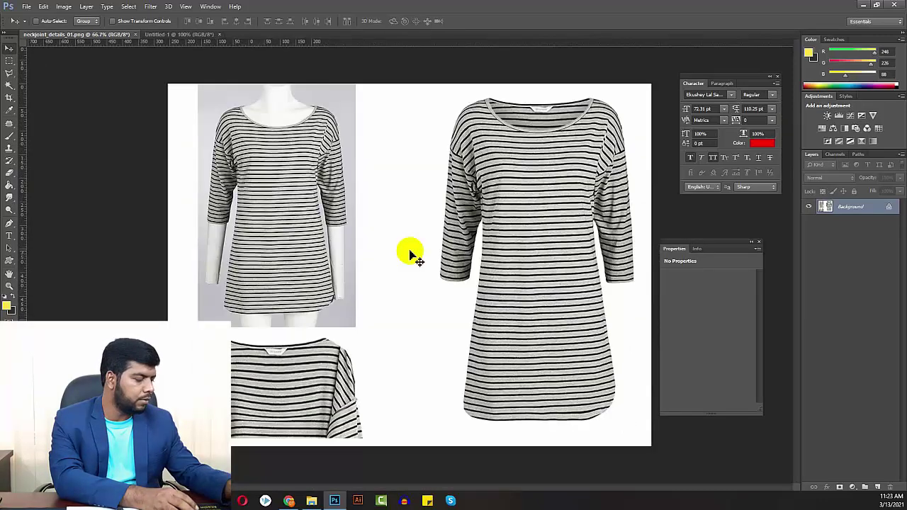
pyautogui.hotkey('ctrl', '-')
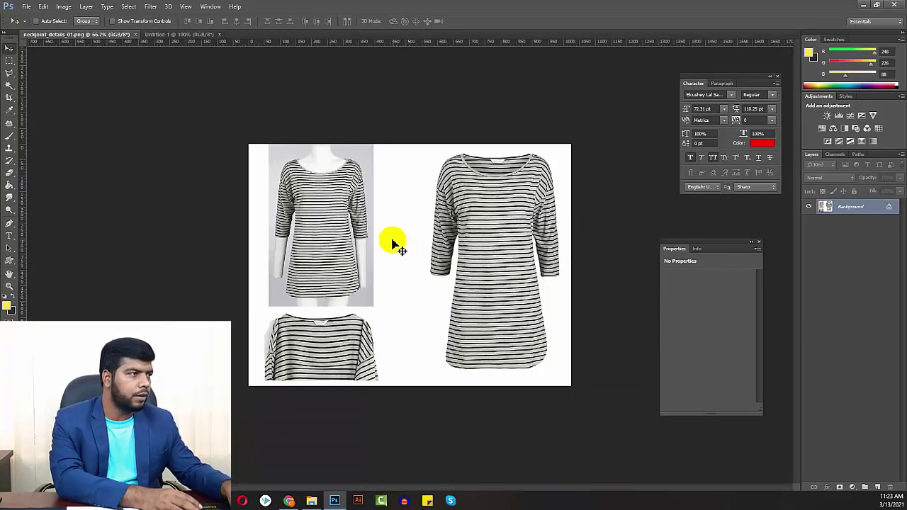
# Copy the mannequin photo with a rectangular selection and paste it into the Untitled-1 document.
pyautogui.click(9, 60)
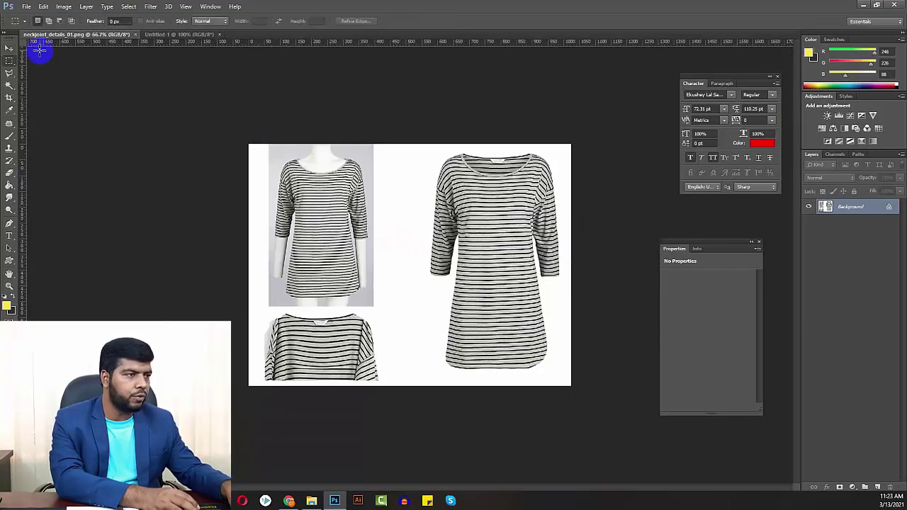
pyautogui.moveTo(269, 139); pyautogui.dragTo(373, 305)
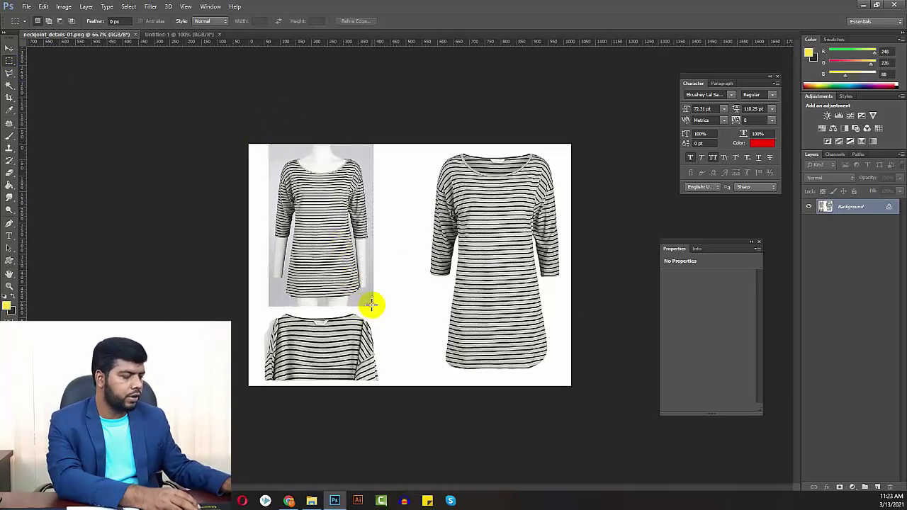
pyautogui.hotkey('ctrl', 'c')
pyautogui.click(194, 34)
pyautogui.hotkey('ctrl', 'v')
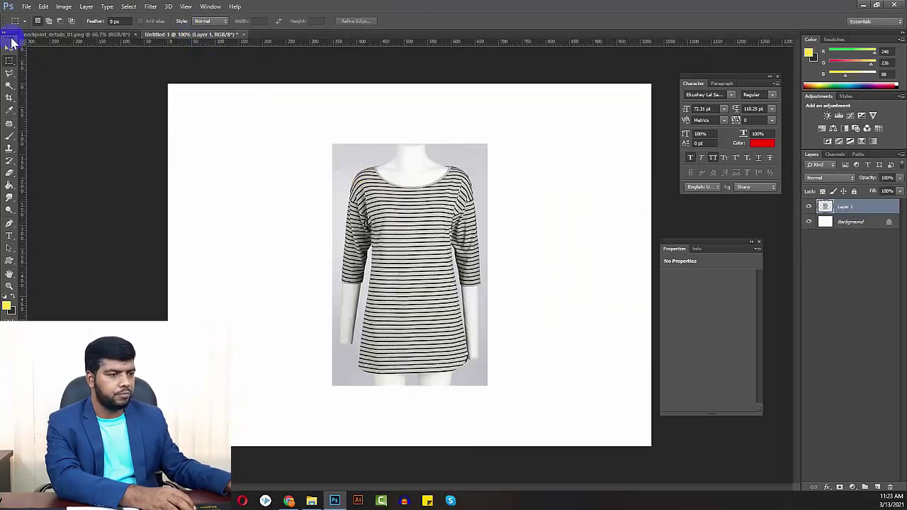
# Enlarge the pasted mannequin photo to about 132% and position it within the canvas height.
pyautogui.click(10, 45)
pyautogui.hotkey('ctrl', 't')
pyautogui.moveTo(483, 386); pyautogui.dragTo(513, 418)
pyautogui.moveTo(469, 319); pyautogui.dragTo(457, 304)
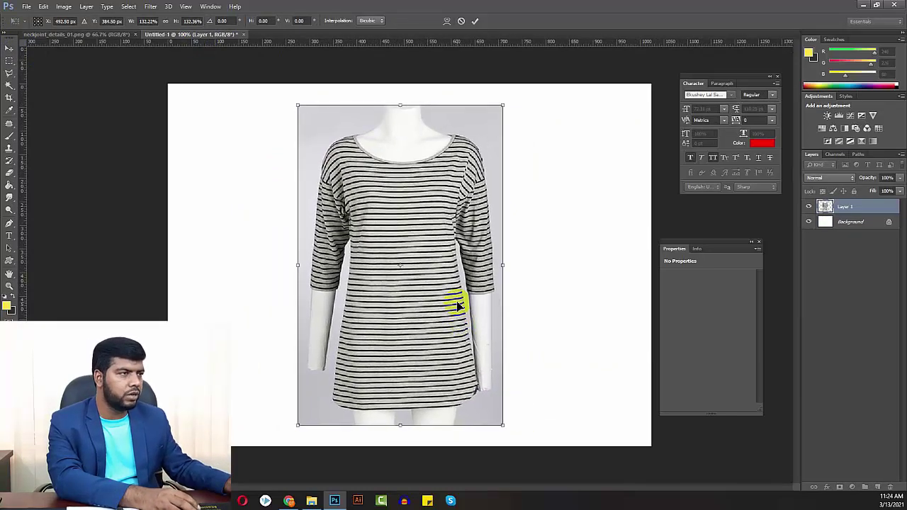
pyautogui.press('Return')
# Center the mannequin photo horizontally on the canvas and clear the selection.
pyautogui.hotkey('ctrl', 'a')
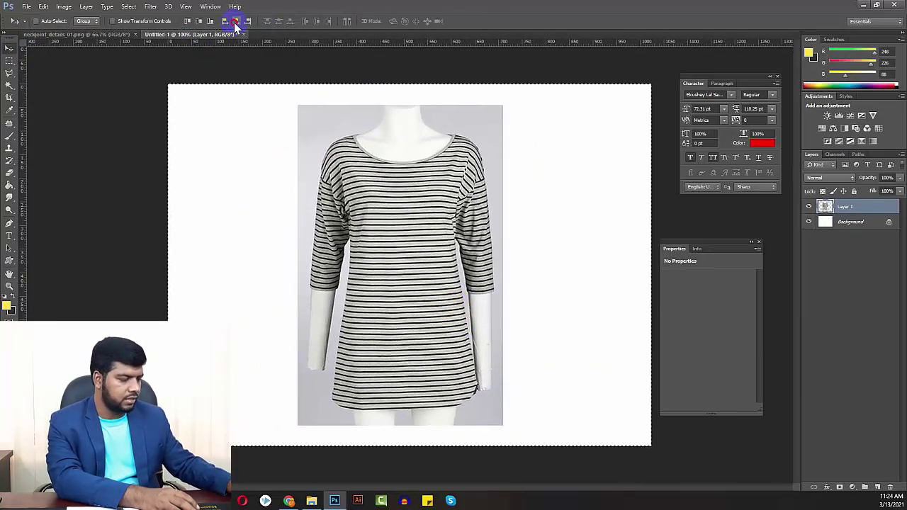
pyautogui.click(236, 20)
pyautogui.hotkey('ctrl', 'd')
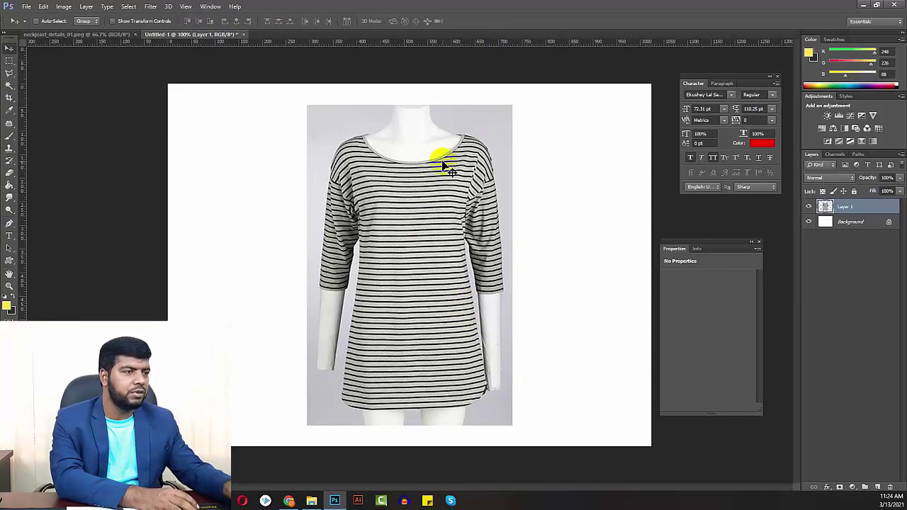
# Start a Pen tool path along the outer edge of the photo's left shoulder, from the upper sleeve to the neckline corner.
pyautogui.hotkey('ctrl', '+')
pyautogui.hotkey('ctrl', '+')
pyautogui.hotkey('ctrl', '+')
pyautogui.moveTo(434, 147); pyautogui.dragTo(419, 361)
pyautogui.moveTo(406, 127); pyautogui.dragTo(342, 385)
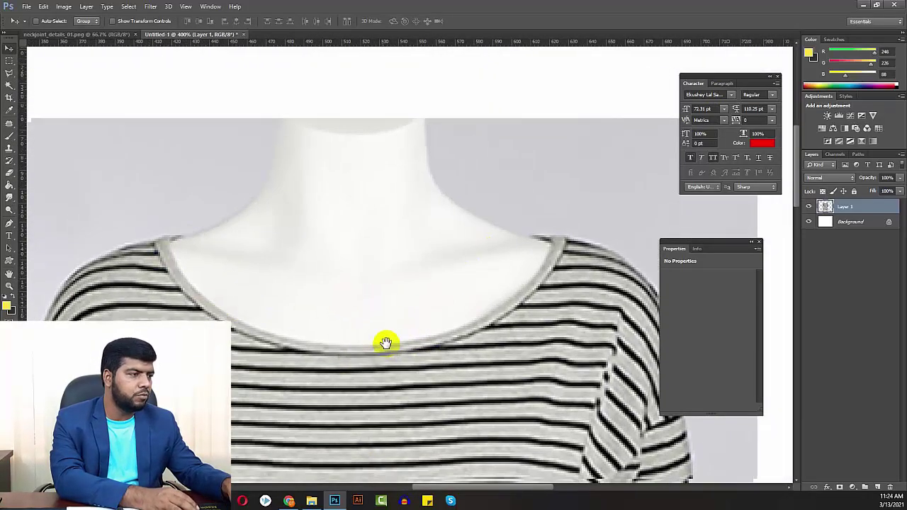
pyautogui.moveTo(385, 342); pyautogui.dragTo(473, 280)
pyautogui.press('p')
pyautogui.moveTo(338, 299); pyautogui.dragTo(382, 269)
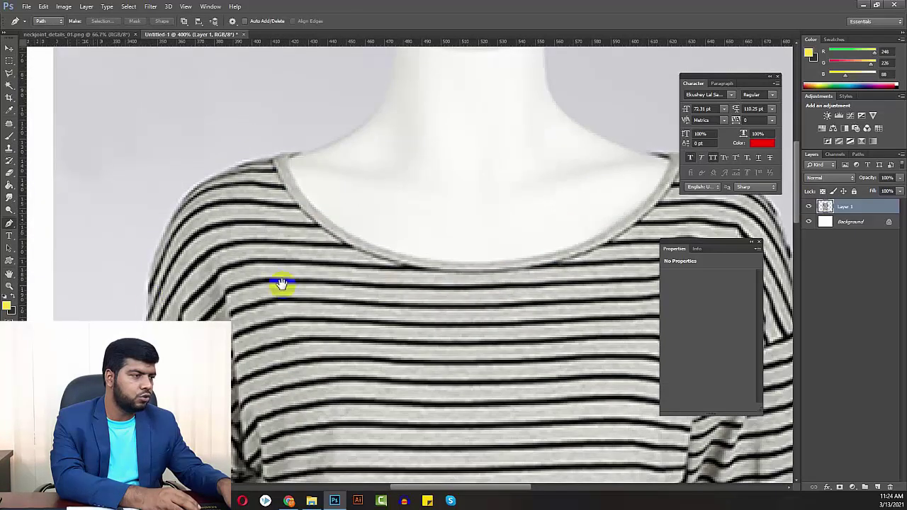
pyautogui.click(146, 288)
pyautogui.click(182, 219)
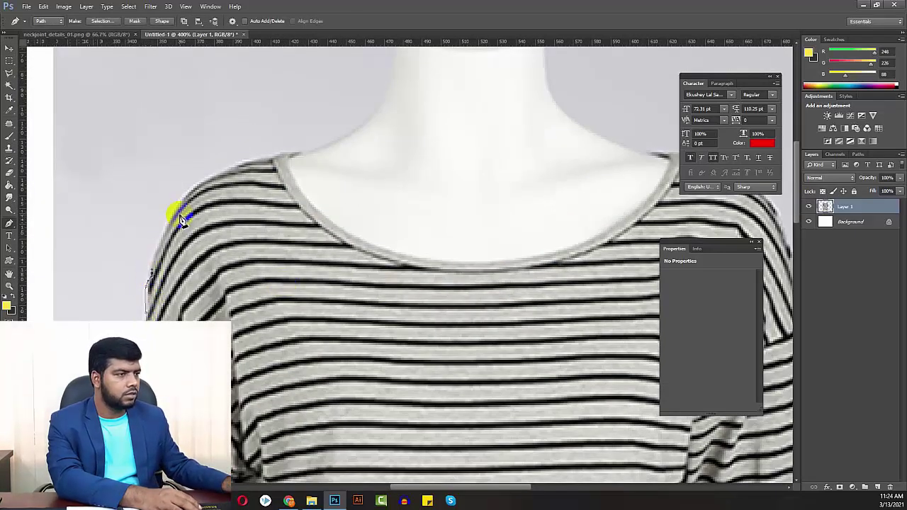
pyautogui.moveTo(220, 171); pyautogui.dragTo(282, 150)
pyautogui.keyDown('alt'); pyautogui.click(218, 171); pyautogui.keyUp('alt')
pyautogui.click(274, 158)
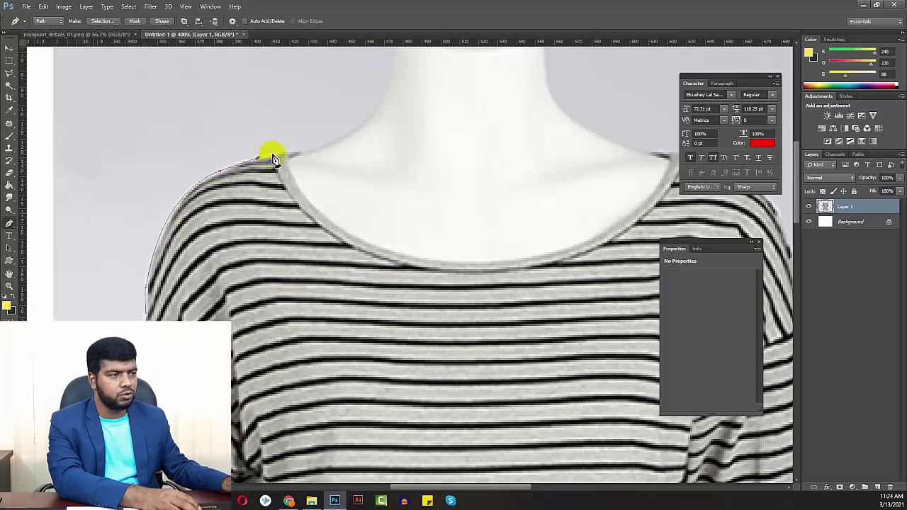
# Continue the path around the neckline corner and along the inner edge of the collar curve.
pyautogui.moveTo(297, 155); pyautogui.dragTo(288, 153)
pyautogui.moveTo(340, 192); pyautogui.dragTo(300, 173)
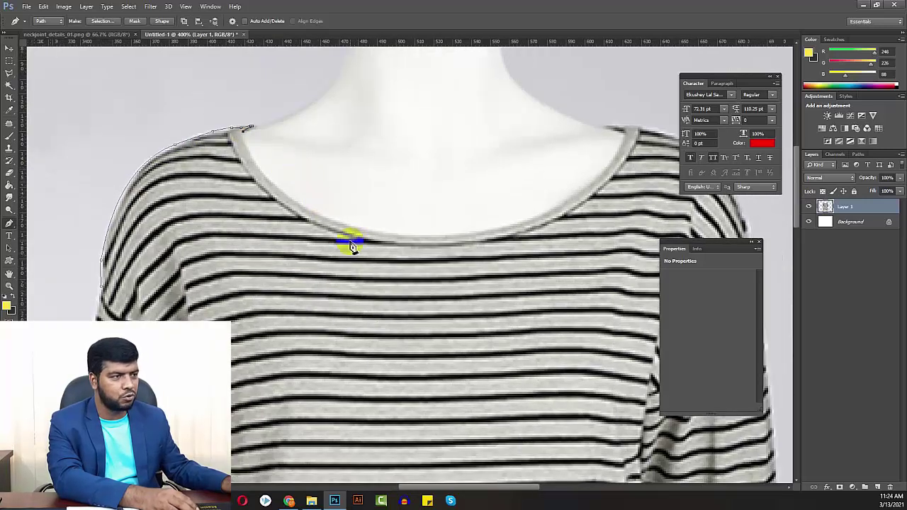
pyautogui.moveTo(351, 225); pyautogui.dragTo(451, 253)
pyautogui.keyDown('alt'); pyautogui.click(353, 227); pyautogui.keyUp('alt')
pyautogui.moveTo(463, 205); pyautogui.dragTo(362, 245)
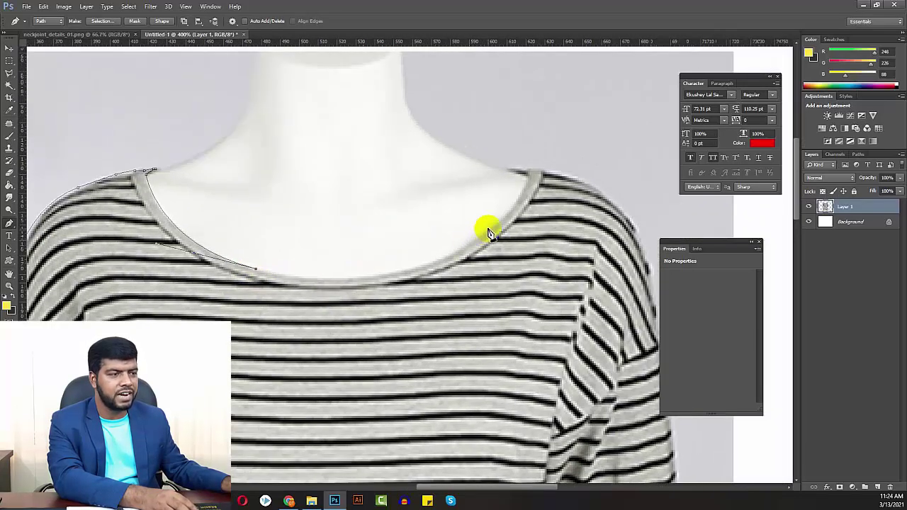
pyautogui.moveTo(489, 230); pyautogui.dragTo(582, 152)
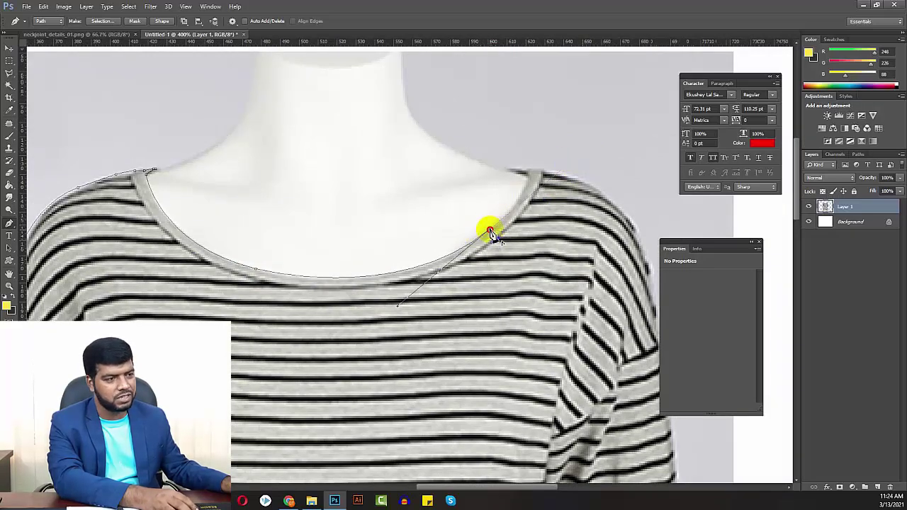
# Extend the path over the other neckline corner and down the outer edge of the photo's right shoulder and sleeve.
pyautogui.moveTo(522, 192); pyautogui.dragTo(411, 175)
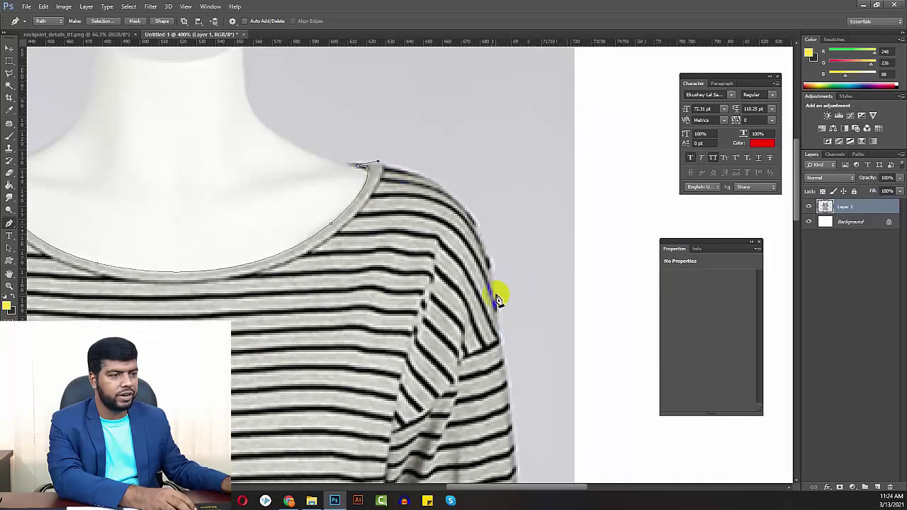
pyautogui.moveTo(494, 289); pyautogui.dragTo(500, 406)
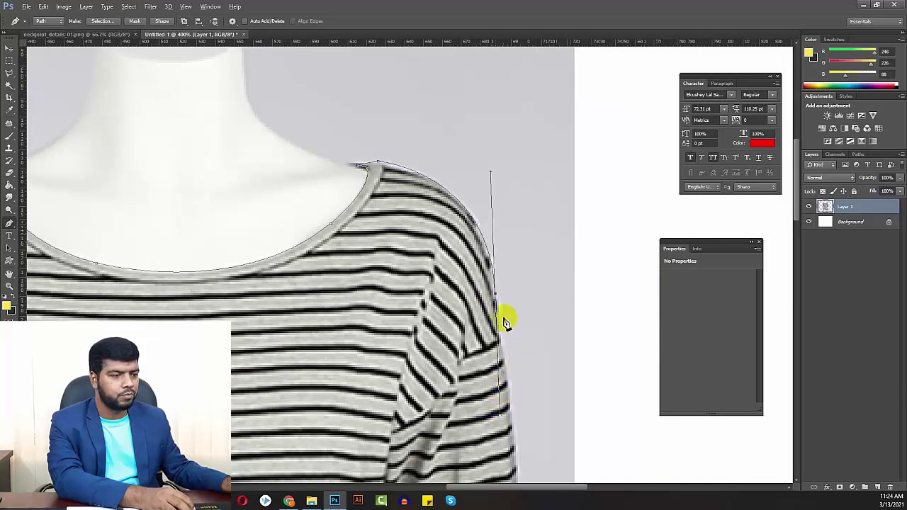
pyautogui.keyDown('alt'); pyautogui.click(495, 292); pyautogui.keyUp('alt')
pyautogui.click(509, 413)
# Close the path around the mannequin's neck and the surrounding backdrop, and delete the enclosed area from Layer 1.
pyautogui.hotkey('ctrl', '-')
pyautogui.click(575, 339)
pyautogui.click(568, 165)
pyautogui.click(539, 112)
pyautogui.click(35, 103)
pyautogui.click(48, 271)
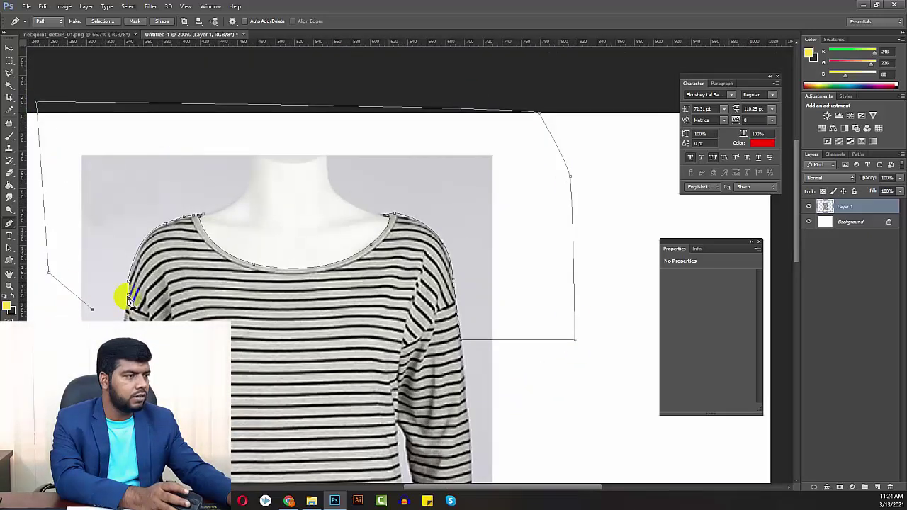
pyautogui.click(151, 296)
pyautogui.hotkey('ctrl', 'Return')
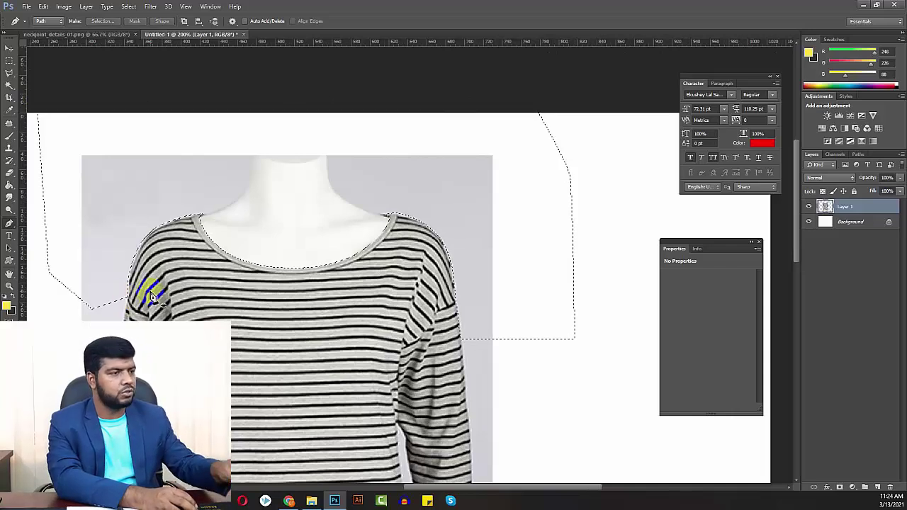
pyautogui.press('Delete')
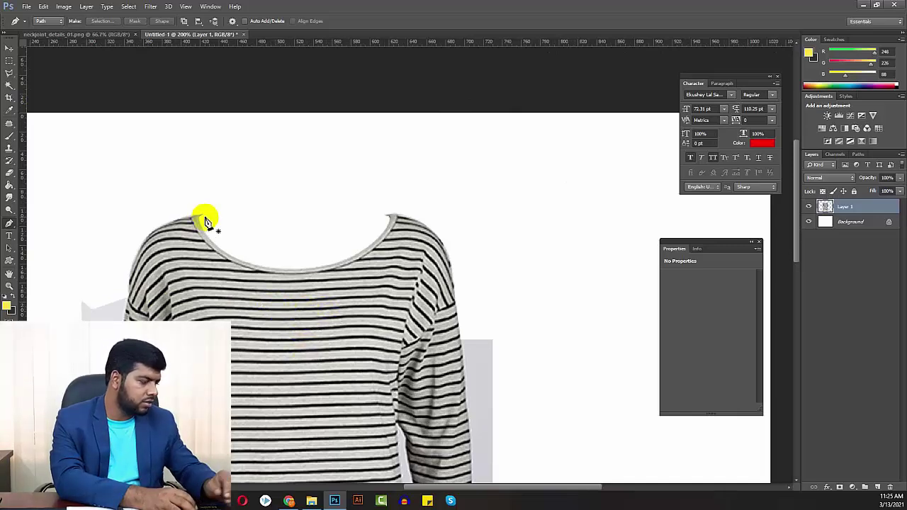
# Outline the neckline and chest area with a path, make it a selection with 0 px feather, and copy it to a new layer.
pyautogui.moveTo(203, 224); pyautogui.dragTo(189, 236)
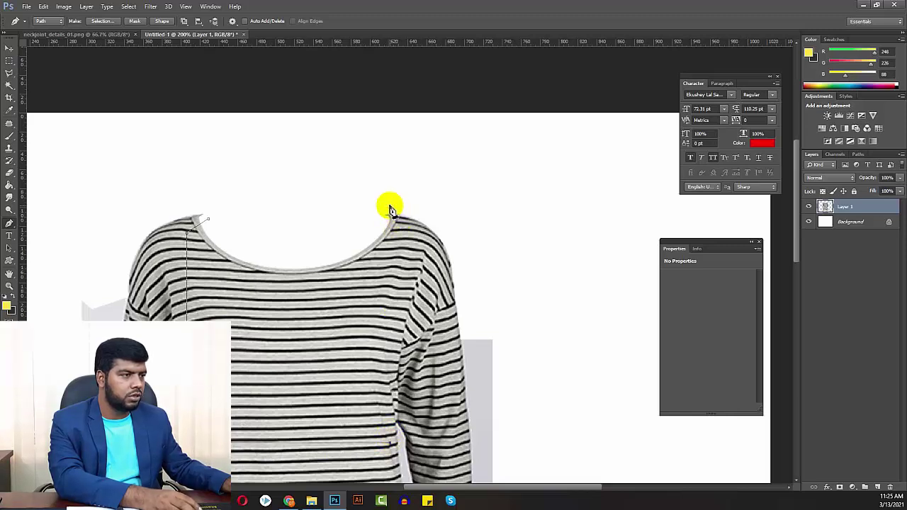
pyautogui.moveTo(390, 210); pyautogui.dragTo(242, 200)
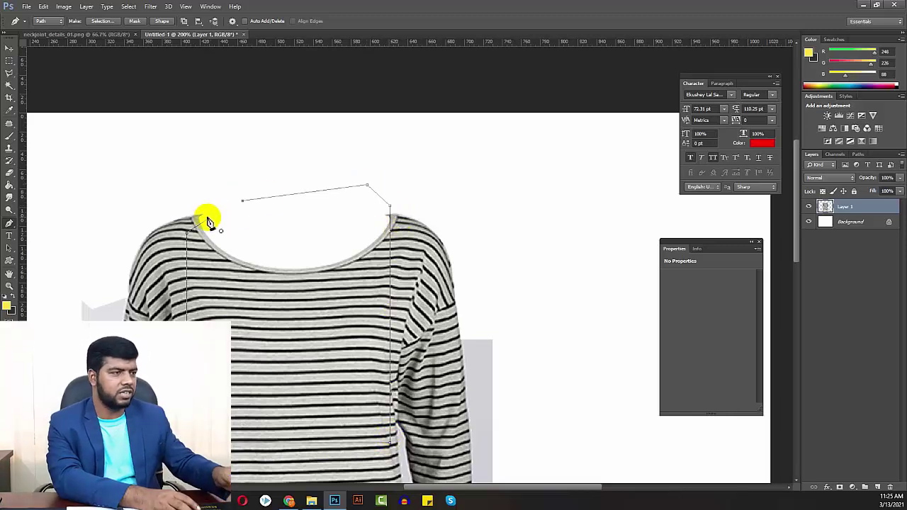
pyautogui.rightClick(330, 249)
pyautogui.click(363, 296)
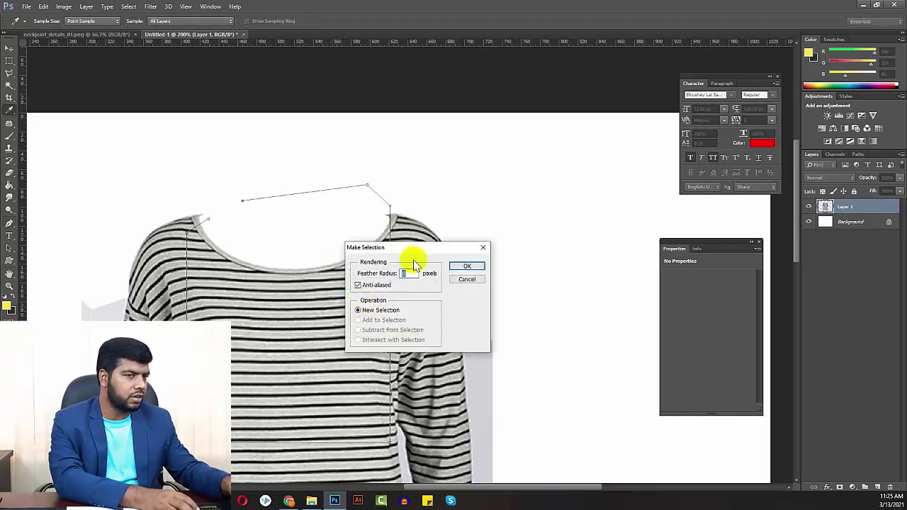
pyautogui.click(465, 265)
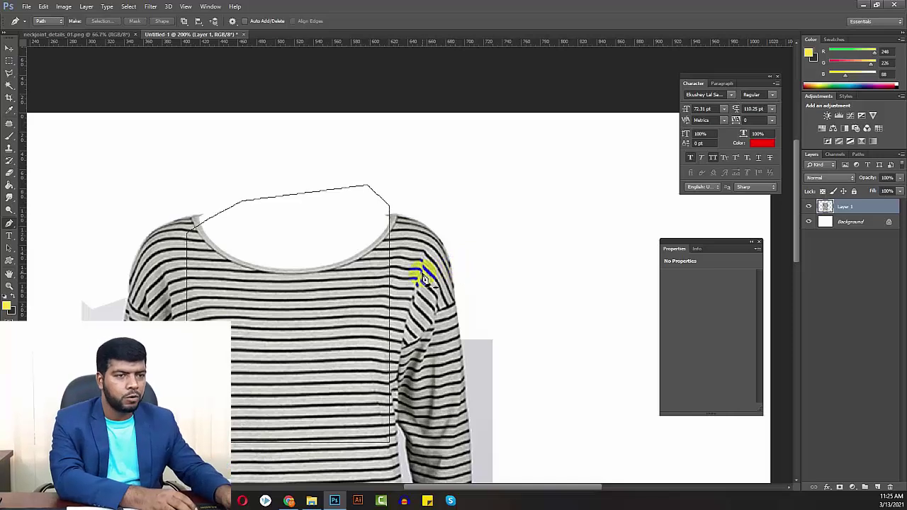
pyautogui.hotkey('ctrl', 'j')
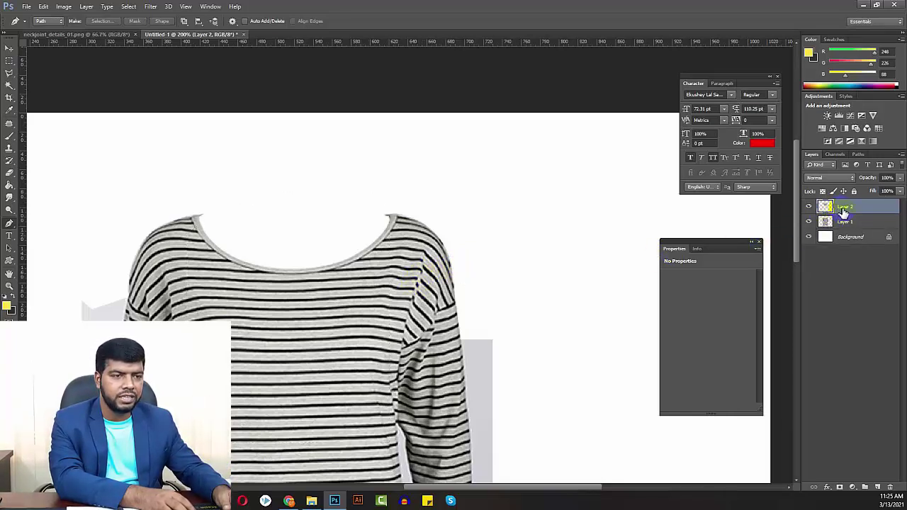
# Place Layer 2 beneath Layer 1 and shift it upward so its fabric shows behind the front neckline.
pyautogui.moveTo(843, 211)
pyautogui.mouseDown()
pyautogui.moveTo(846, 227)
pyautogui.moveTo(843, 207)
pyautogui.mouseUp()
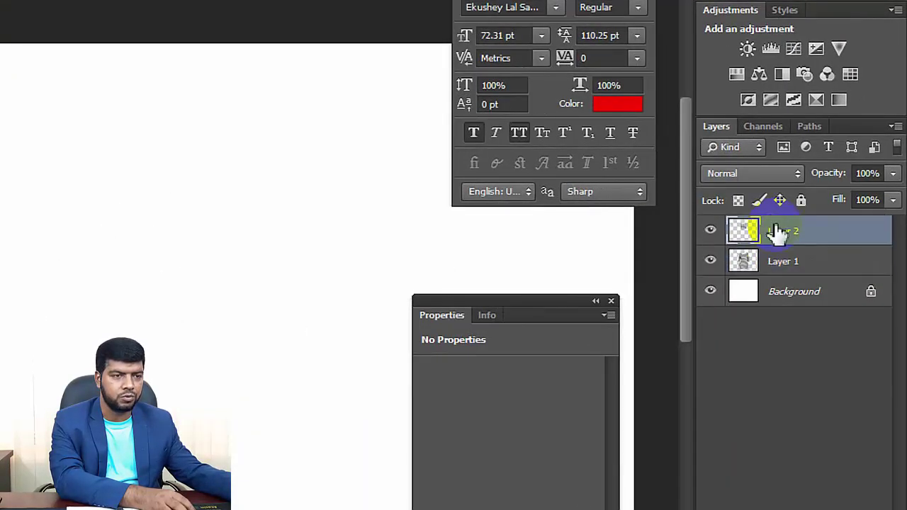
pyautogui.moveTo(777, 233); pyautogui.dragTo(787, 269)
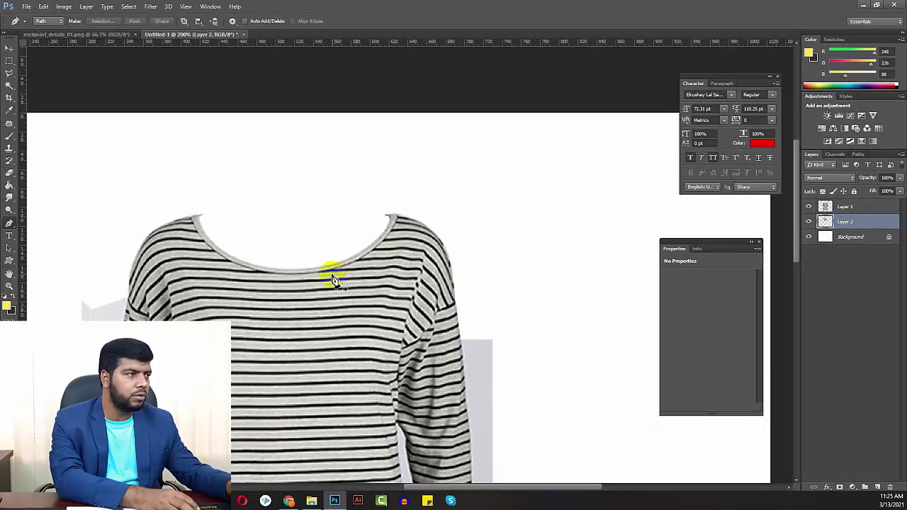
pyautogui.click(8, 51)
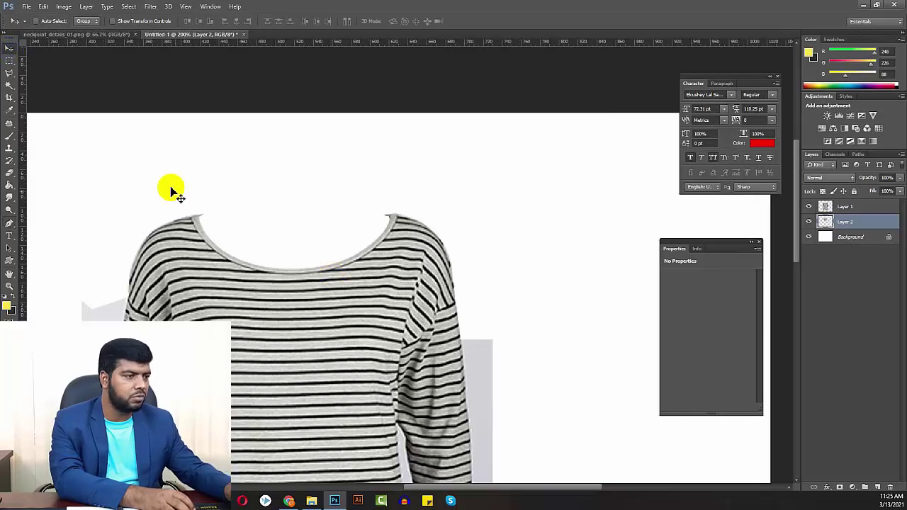
pyautogui.moveTo(277, 333); pyautogui.dragTo(285, 316)
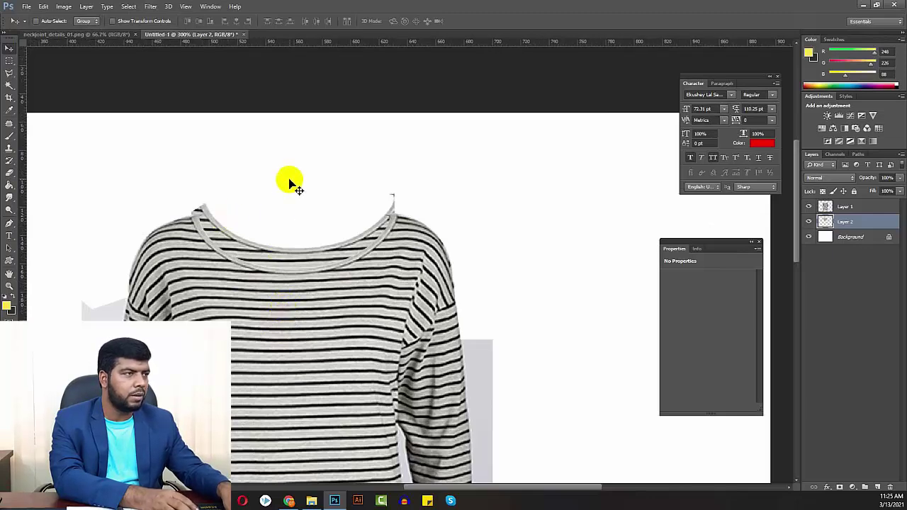
# Examine the back neckline of the finished top in neckjoint_details_01.png as a reference for the Untitled-1 edit.
pyautogui.hotkey('ctrl', '+')
pyautogui.moveTo(287, 244); pyautogui.dragTo(486, 290)
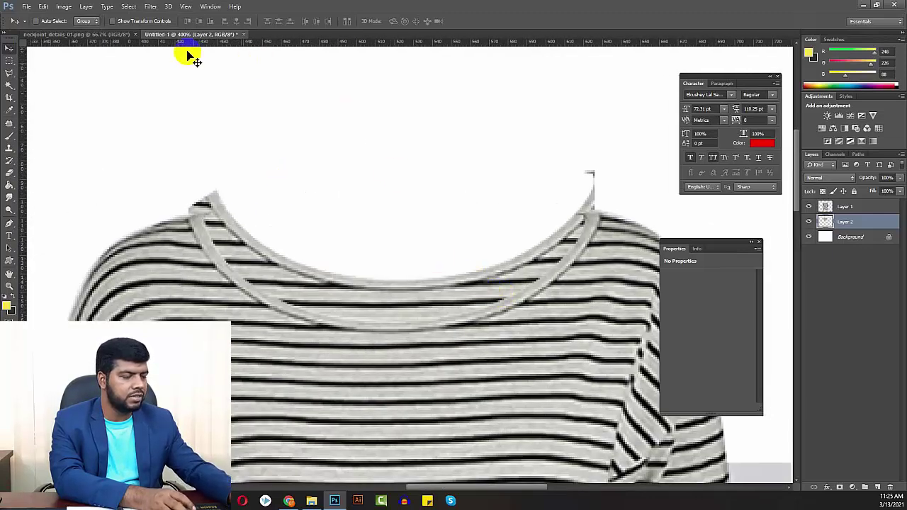
pyautogui.click(111, 35)
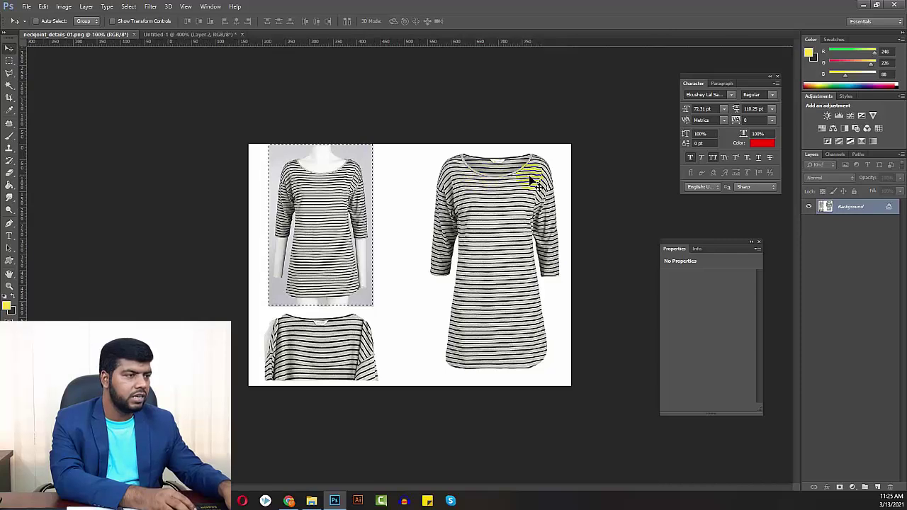
pyautogui.hotkey('ctrl', '+')
pyautogui.hotkey('ctrl', '+')
pyautogui.moveTo(558, 172); pyautogui.dragTo(289, 370)
pyautogui.moveTo(392, 292); pyautogui.dragTo(303, 370)
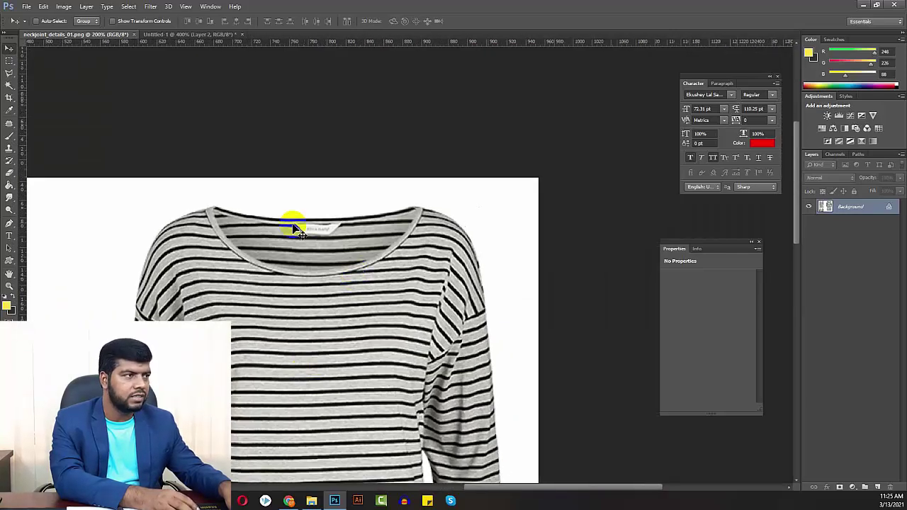
pyautogui.click(170, 34)
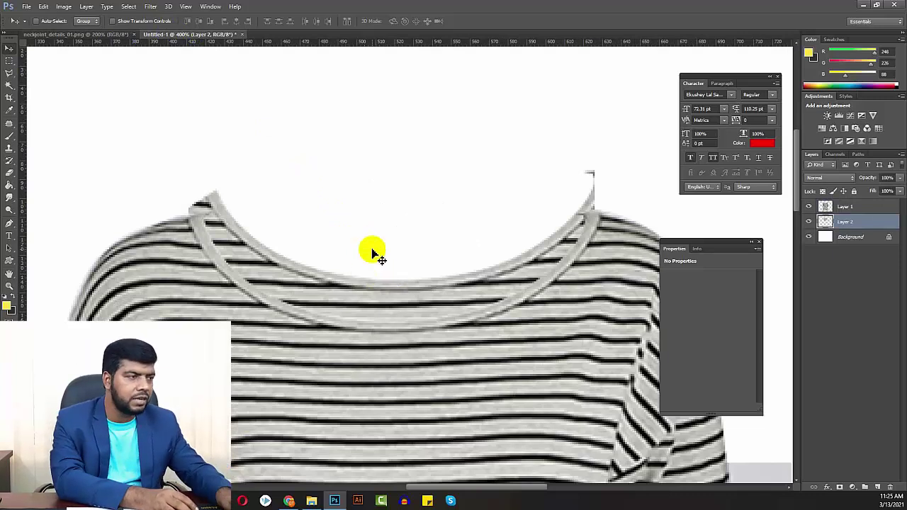
# Distort Layer 2 by lowering both of its upper corners to meet the neckline corners of the top.
pyautogui.hotkey('ctrl', 't')
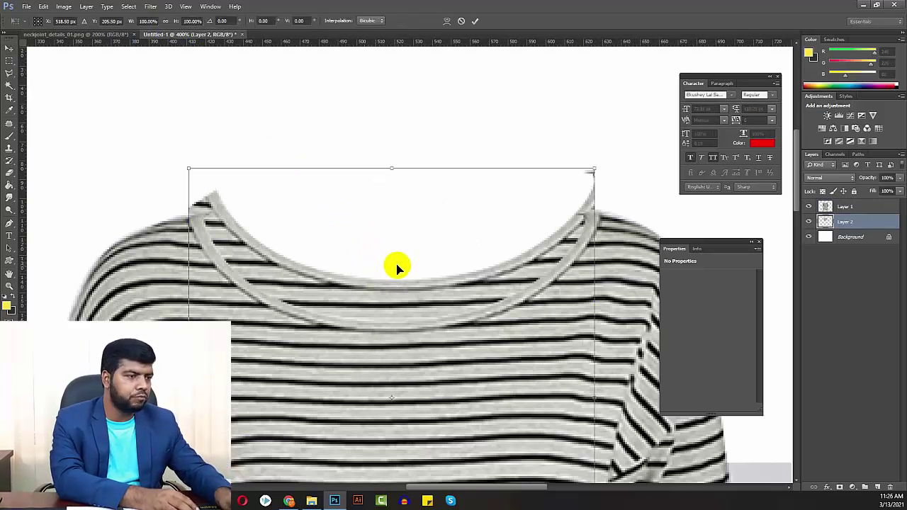
pyautogui.rightClick(397, 286)
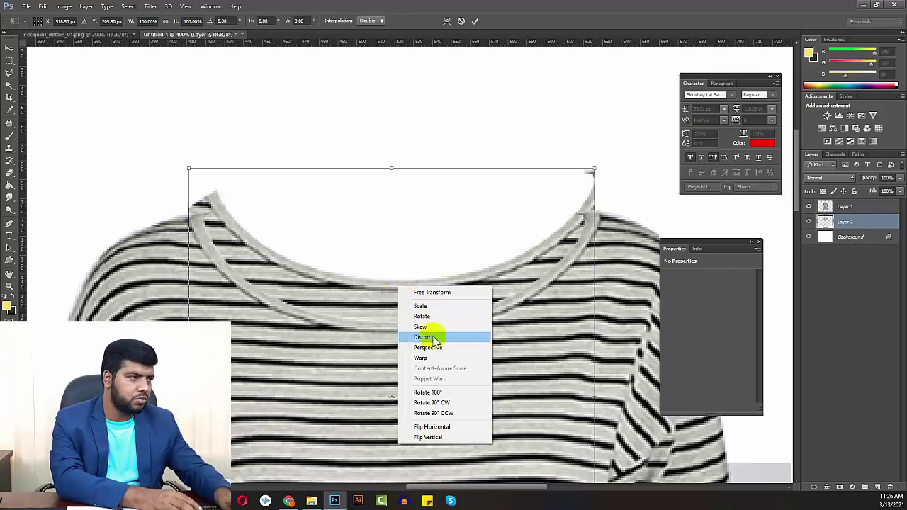
pyautogui.click(434, 339)
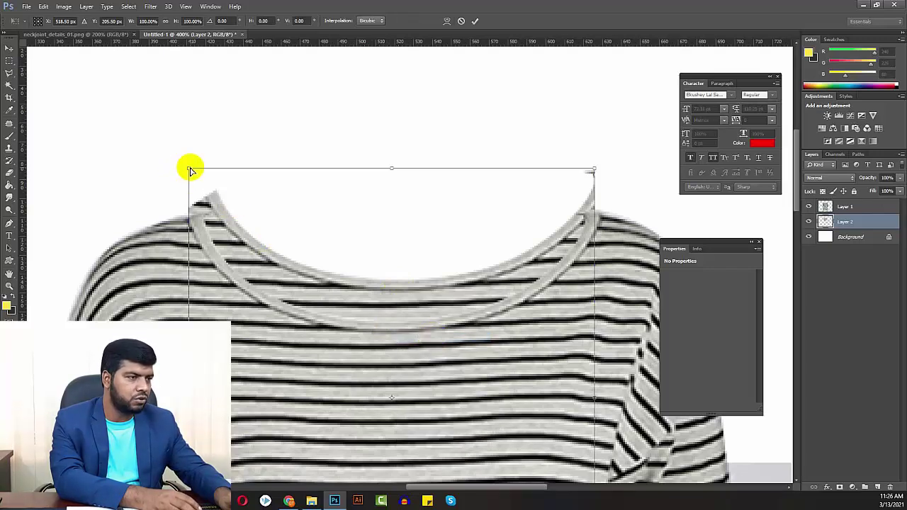
pyautogui.moveTo(190, 169); pyautogui.dragTo(180, 191)
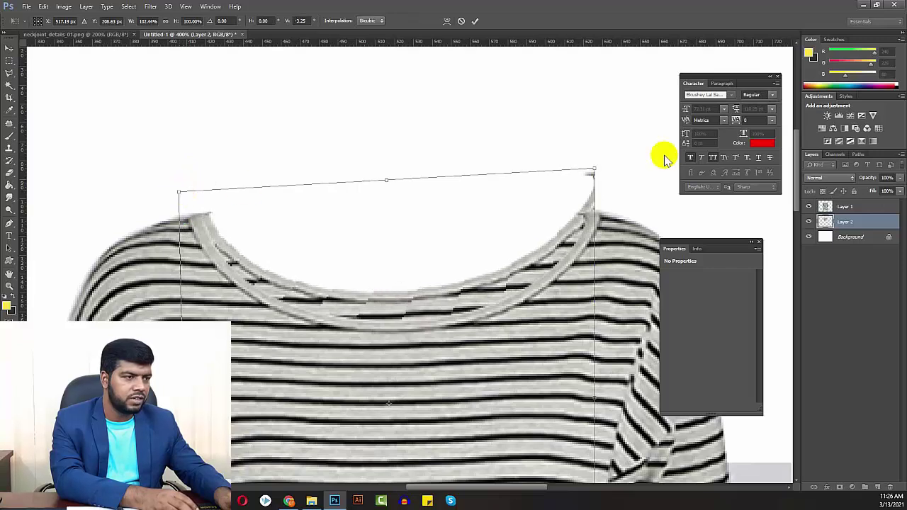
pyautogui.moveTo(595, 170); pyautogui.dragTo(594, 196)
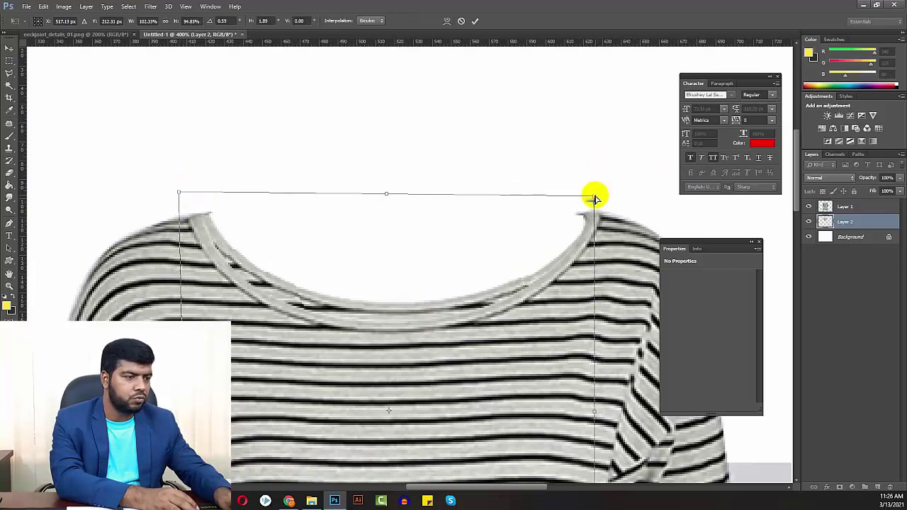
# Warp Layer 2 upward in the middle so its collar edge forms a shallower back neckline curve.
pyautogui.rightClick(387, 309)
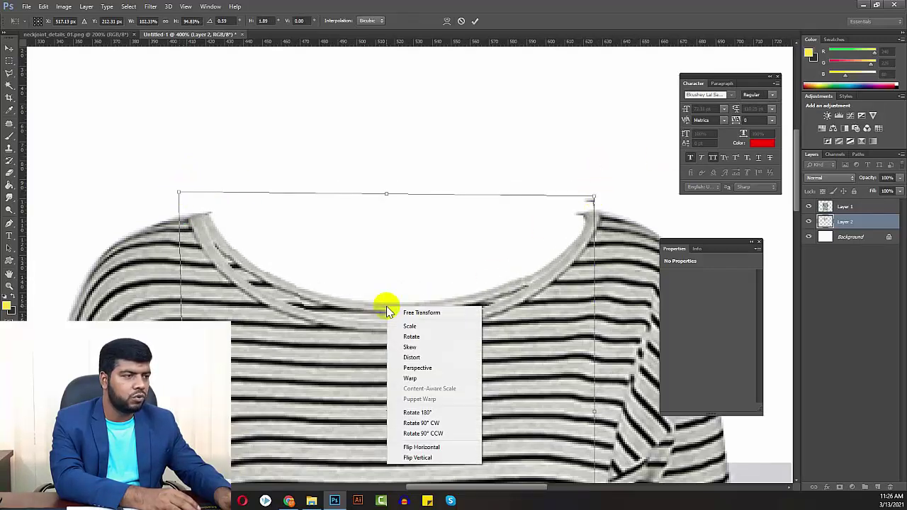
pyautogui.click(412, 378)
pyautogui.moveTo(318, 196); pyautogui.dragTo(317, 132)
pyautogui.moveTo(457, 195); pyautogui.dragTo(490, 84)
pyautogui.moveTo(385, 293)
pyautogui.mouseDown()
pyautogui.moveTo(389, 256)
pyautogui.moveTo(387, 279)
pyautogui.mouseUp()
pyautogui.hotkey('ctrl', '-')
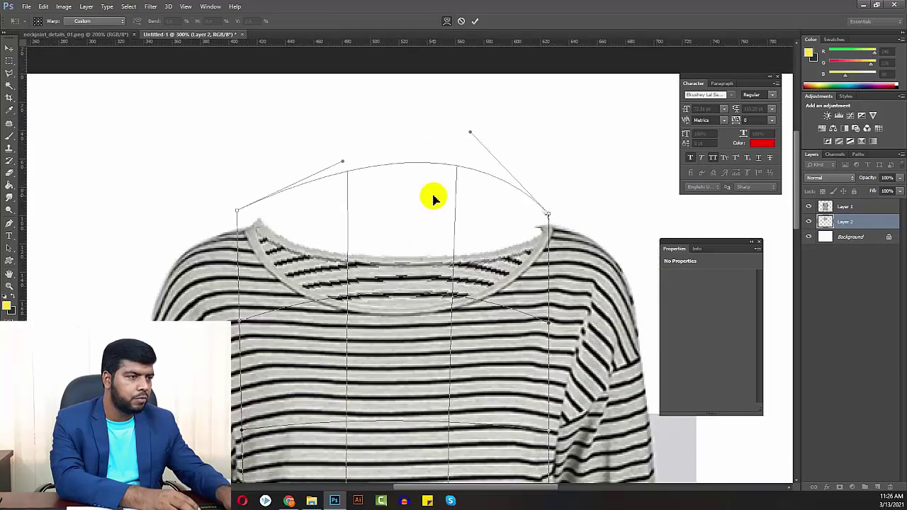
pyautogui.moveTo(341, 165); pyautogui.dragTo(339, 131)
pyautogui.moveTo(469, 135); pyautogui.dragTo(473, 121)
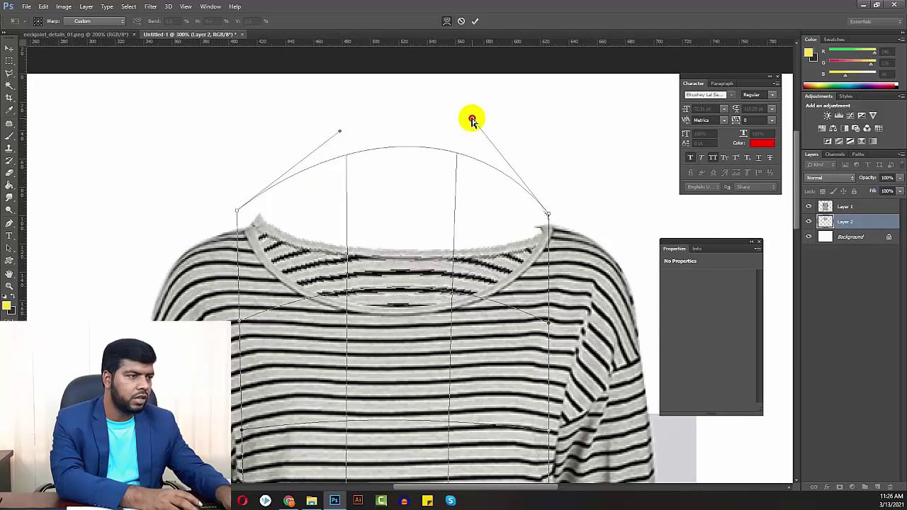
# Distort Layer 2 by lowering its upper-left corner and slightly raising its upper-right corner to level the back neckline.
pyautogui.rightClick(259, 224)
pyautogui.click(293, 272)
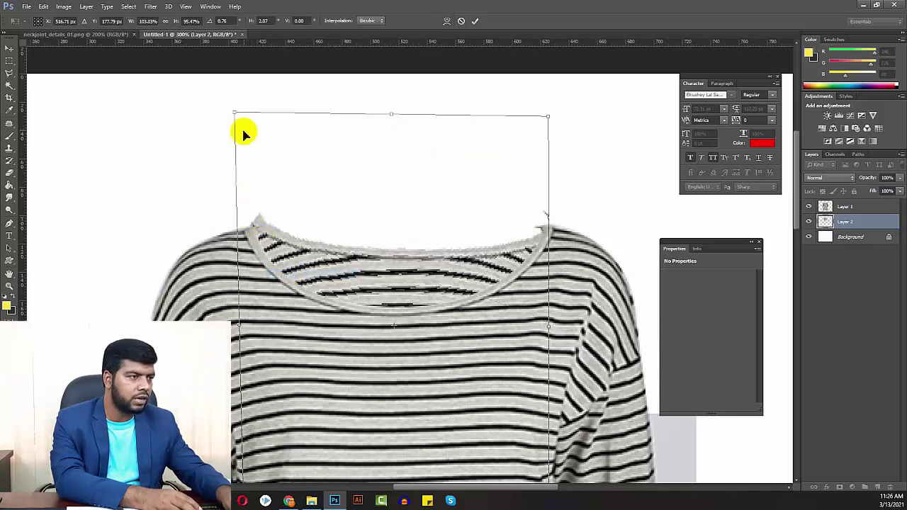
pyautogui.moveTo(236, 114); pyautogui.dragTo(229, 129)
pyautogui.moveTo(549, 118)
pyautogui.mouseDown()
pyautogui.moveTo(544, 102)
pyautogui.moveTo(548, 111)
pyautogui.mouseUp()
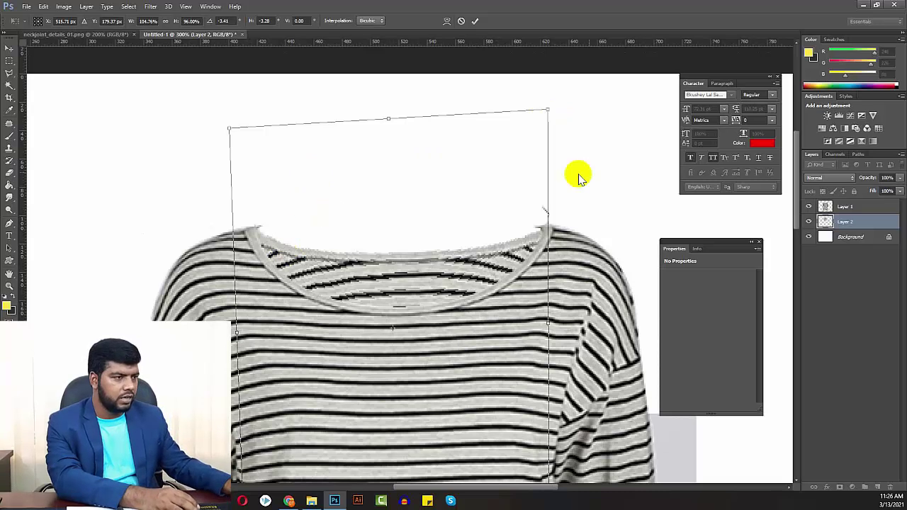
pyautogui.press('Return')
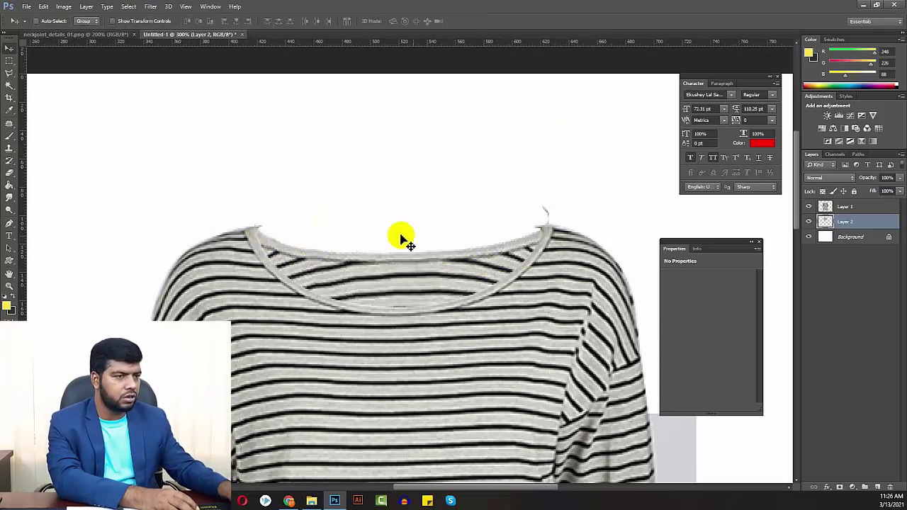
# Rotate Layer 2 about 0.6° clockwise to align its collar with the neckline corners of the top.
pyautogui.hotkey('ctrl', 't')
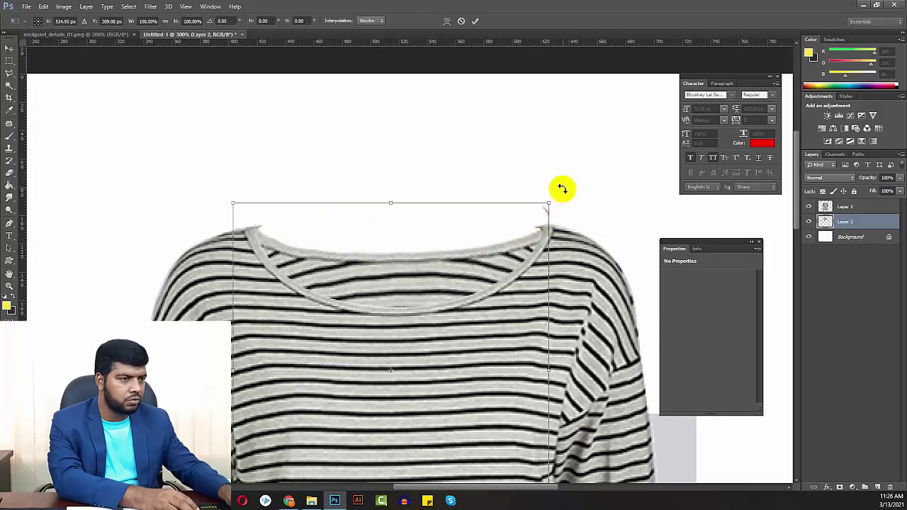
pyautogui.moveTo(563, 190); pyautogui.dragTo(564, 190)
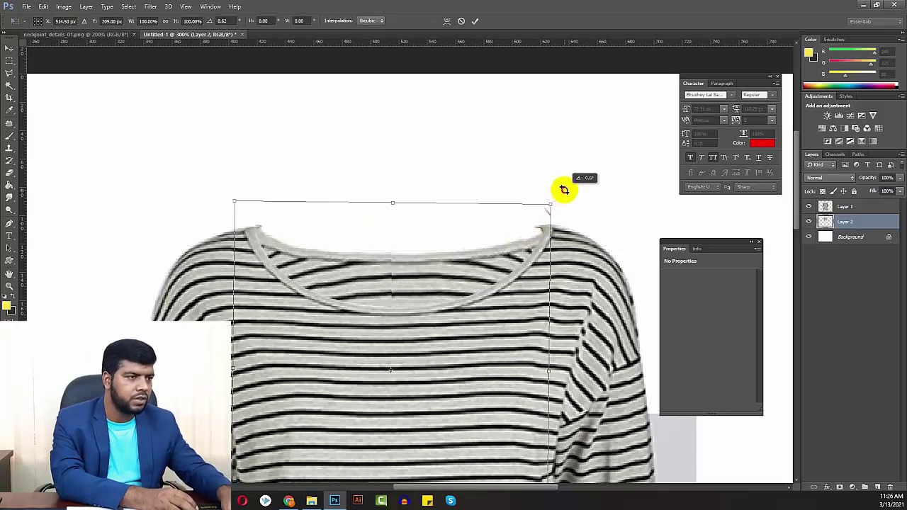
pyautogui.press('Return')
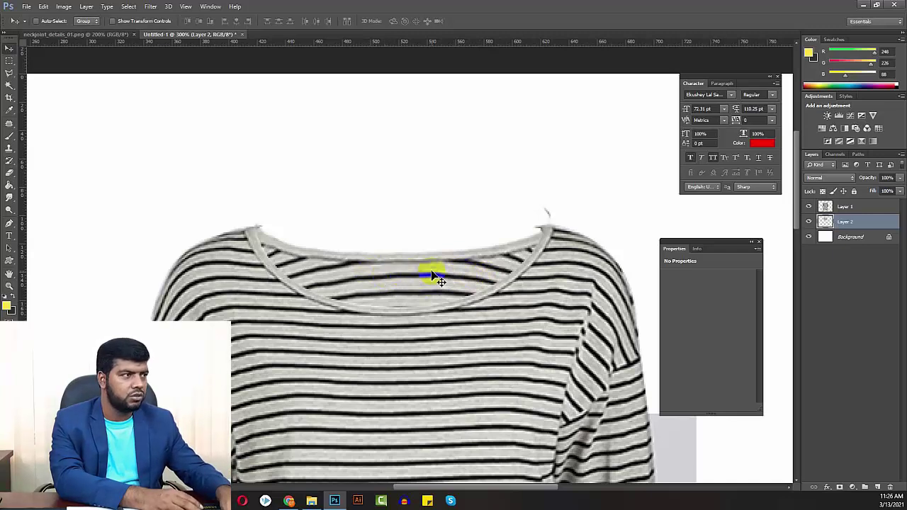
# Examine the finished top and the inside-back photo in neckjoint_details_01.png, then compare them with the neckline in Untitled-1.
pyautogui.click(83, 35)
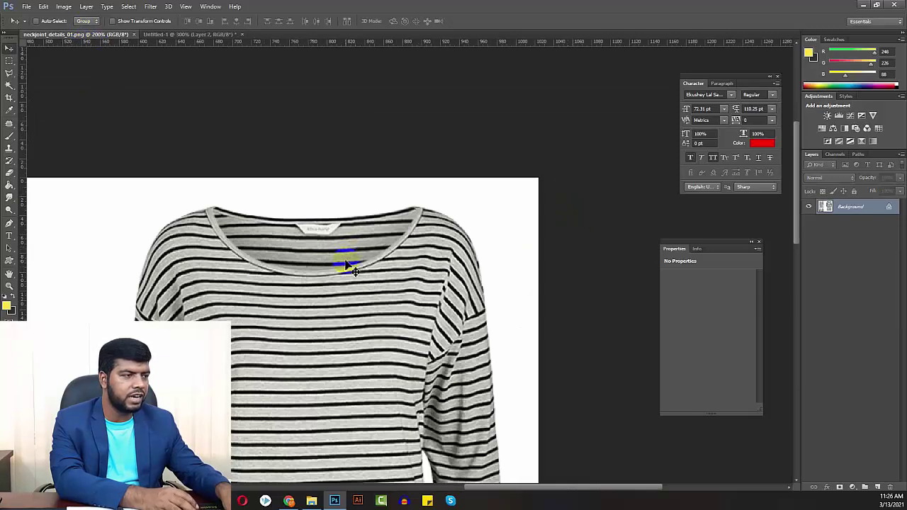
pyautogui.scroll(-10, 347, 265)
pyautogui.hscroll(-6, 288, 212)
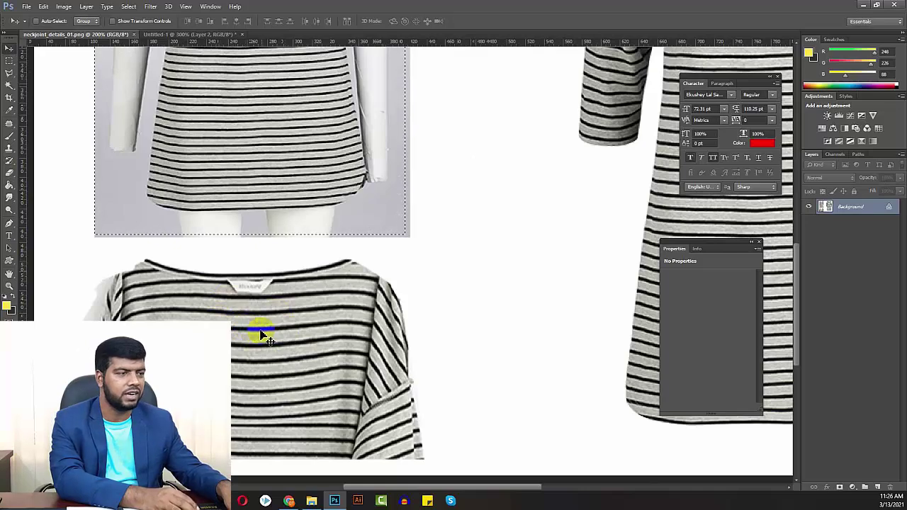
pyautogui.scroll(4, 497, 174)
pyautogui.hscroll(5, 497, 174)
pyautogui.scroll(5, 263, 395)
pyautogui.hscroll(4, 263, 395)
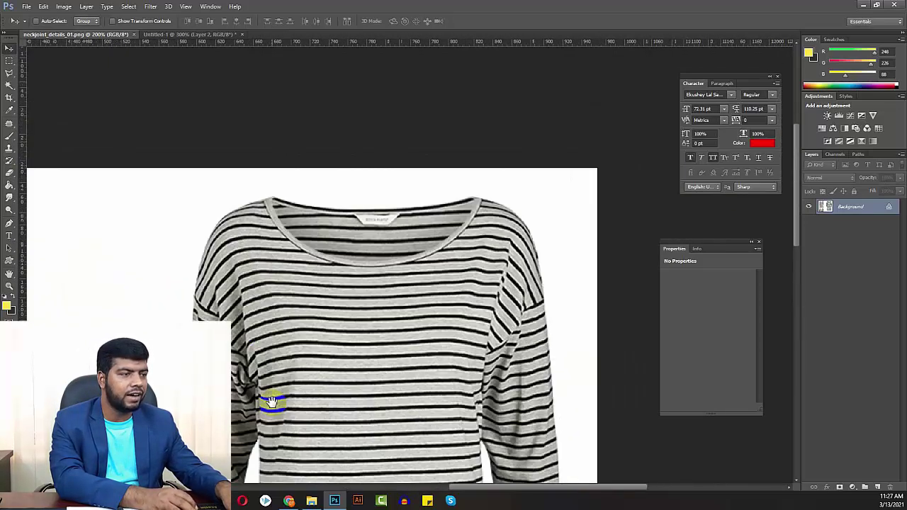
pyautogui.click(191, 34)
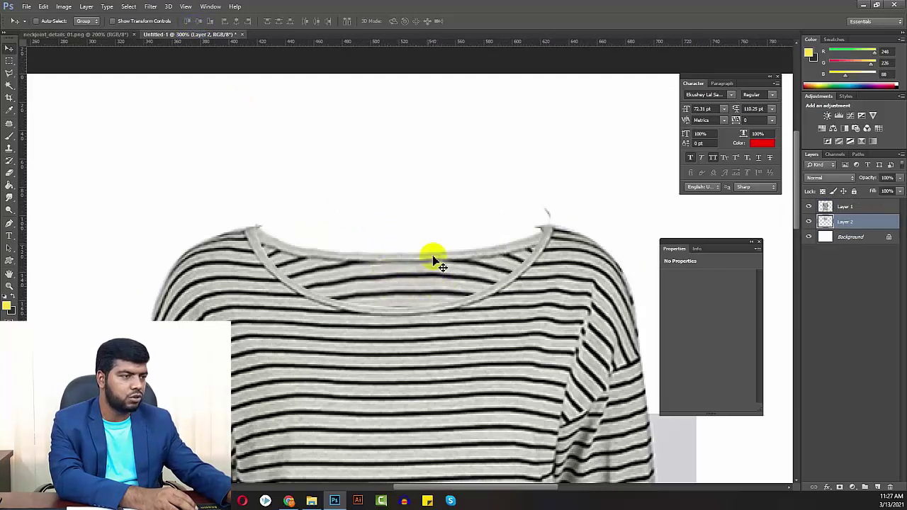
pyautogui.scroll(-1, 426, 263)
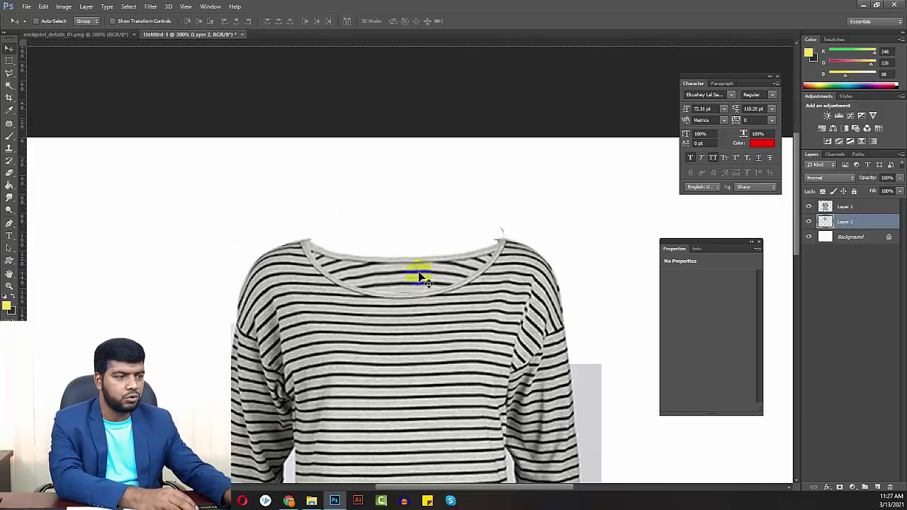
pyautogui.scroll(1, 420, 276)
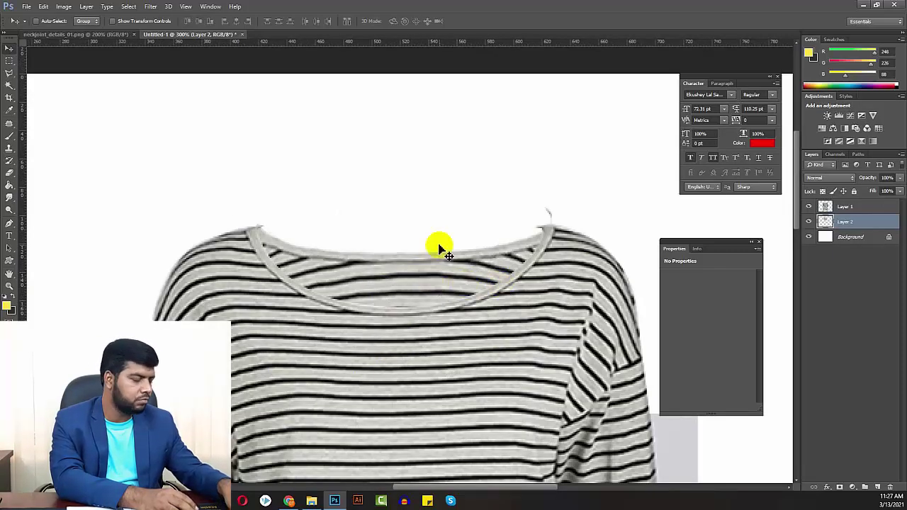
# Rotate Layer 2 about 0.6° counterclockwise and erase its stray fragment above the right neckline corner with a small eraser.
pyautogui.scroll(1, 441, 261)
pyautogui.moveTo(518, 251); pyautogui.dragTo(411, 256)
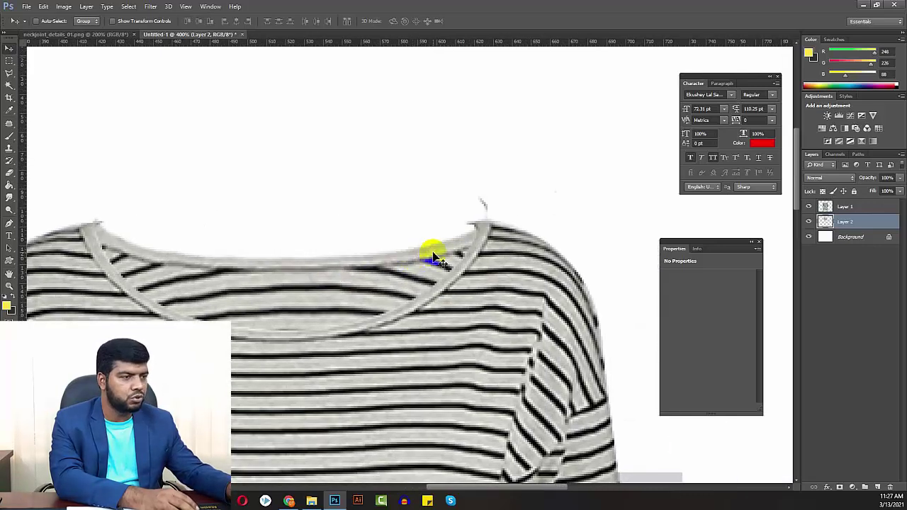
pyautogui.press('e')
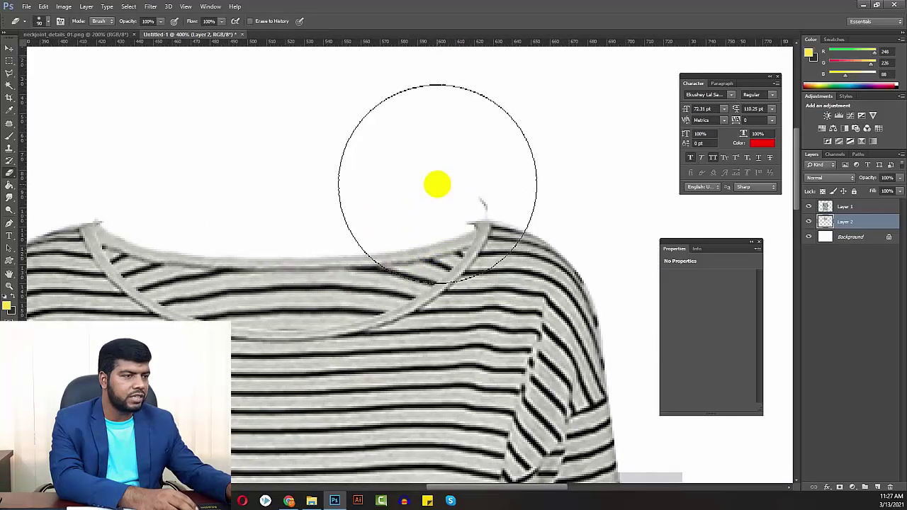
pyautogui.press('[')
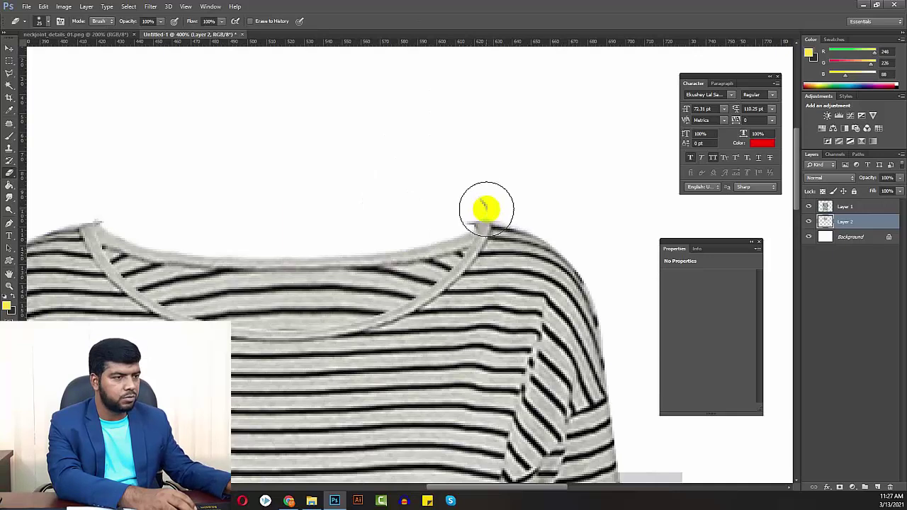
pyautogui.hotkey('ctrl', 't')
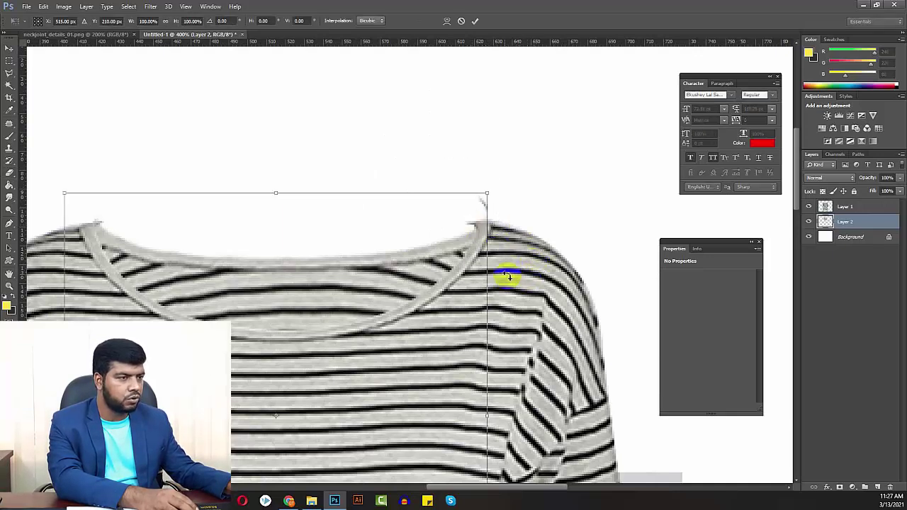
pyautogui.moveTo(502, 202); pyautogui.dragTo(503, 200)
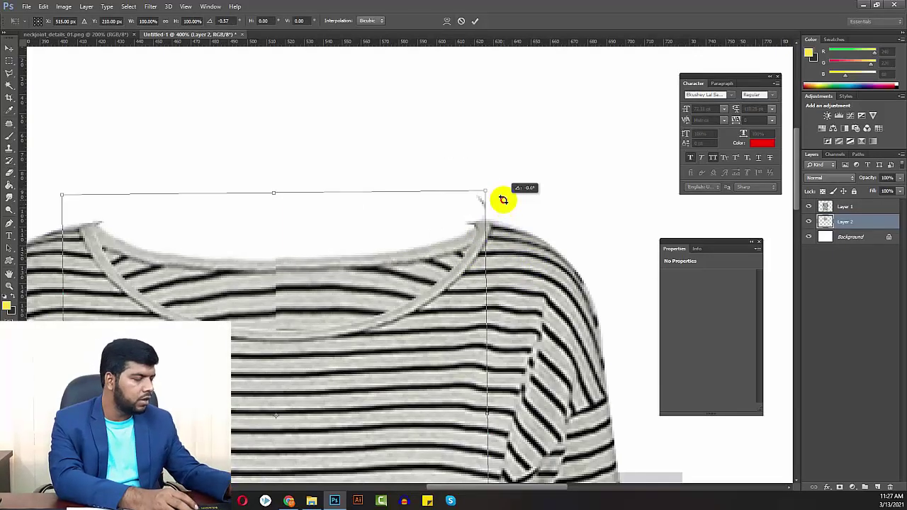
pyautogui.press('Return')
pyautogui.press('e')
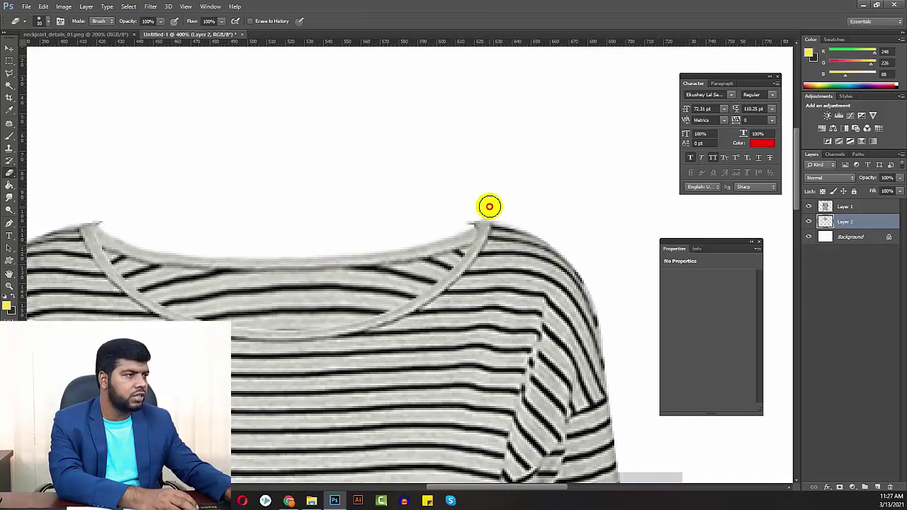
# Erase the stray tips at both neckline corners of Layer 1 with a hard round eraser.
pyautogui.click(41, 22)
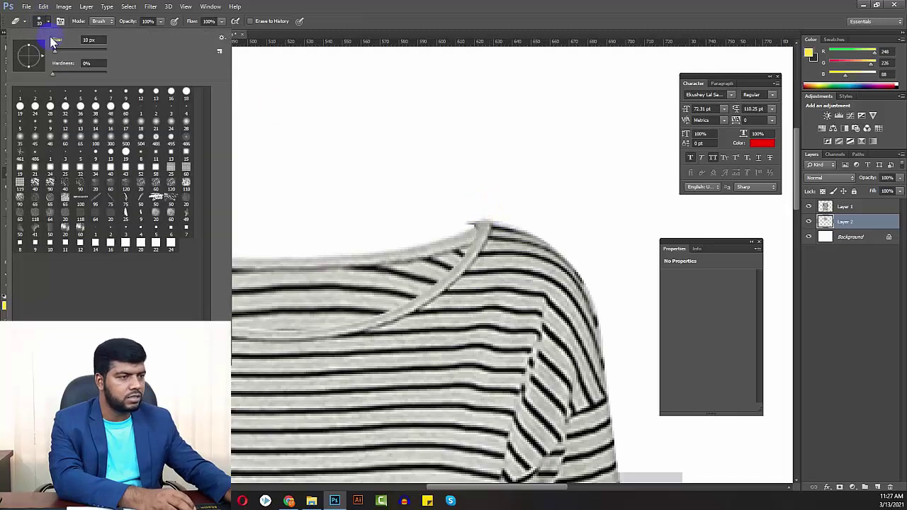
pyautogui.doubleClick(125, 112)
pyautogui.press('[')
pyautogui.press('[')
pyautogui.press('[')
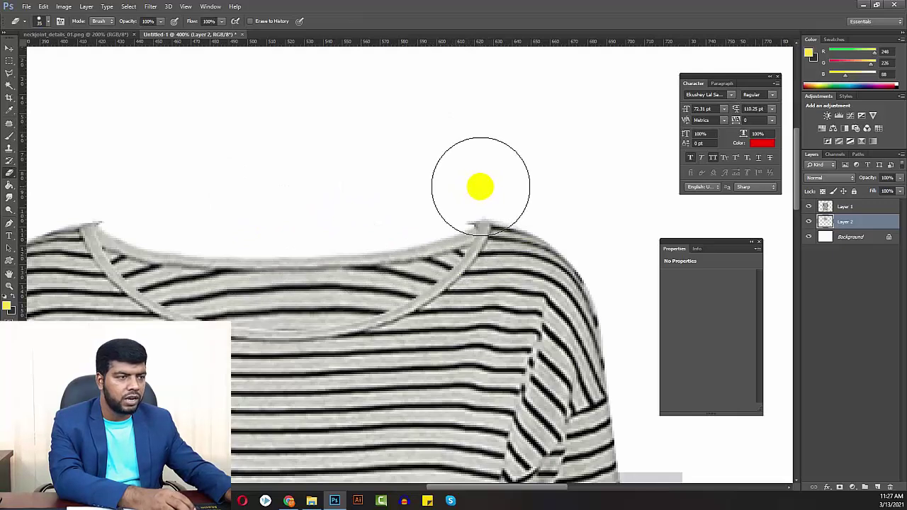
pyautogui.click(833, 206)
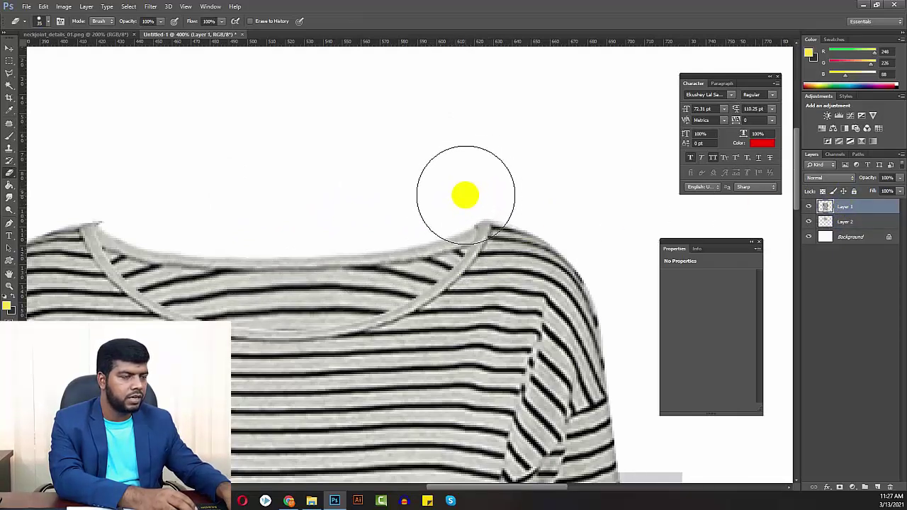
pyautogui.press('space')
pyautogui.moveTo(370, 212); pyautogui.dragTo(462, 216)
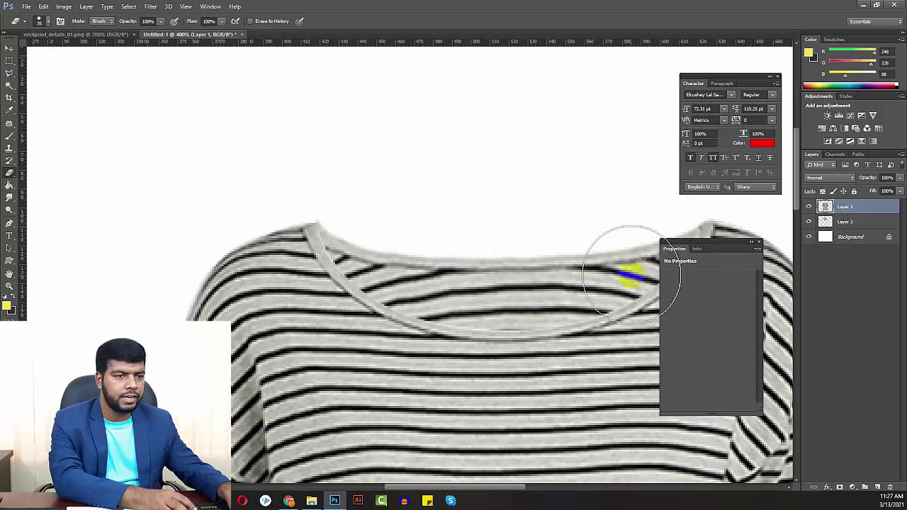
# Adjust the midtones of Layer 2's back-neck fabric with a Curves adjustment on the RGB channel.
pyautogui.click(829, 223)
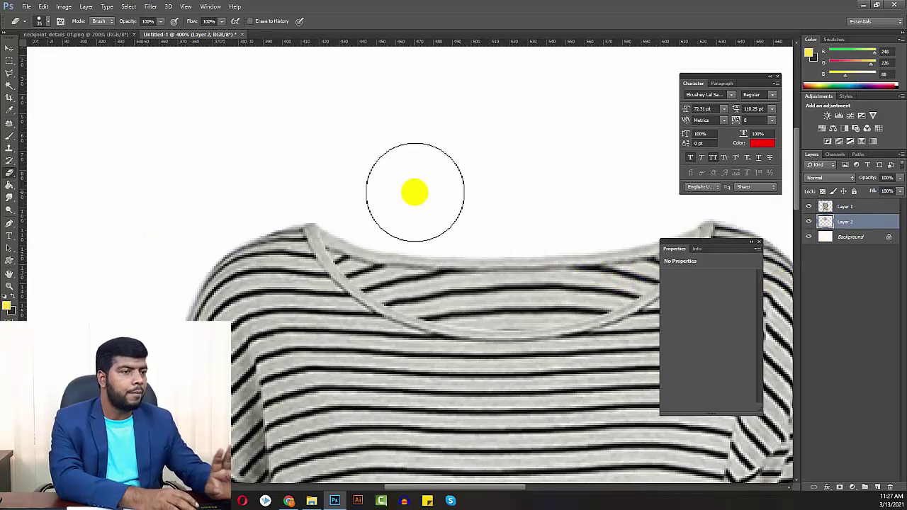
pyautogui.moveTo(454, 389); pyautogui.dragTo(421, 354)
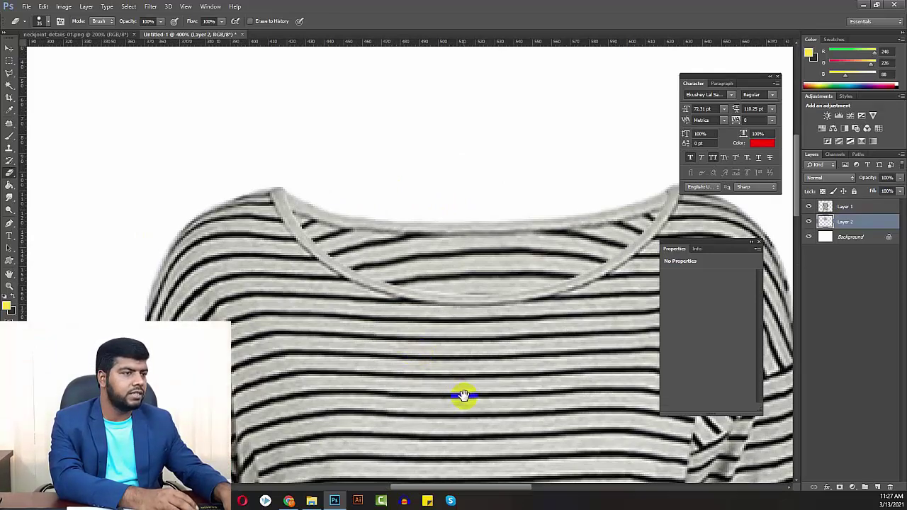
pyautogui.moveTo(463, 395); pyautogui.dragTo(354, 322)
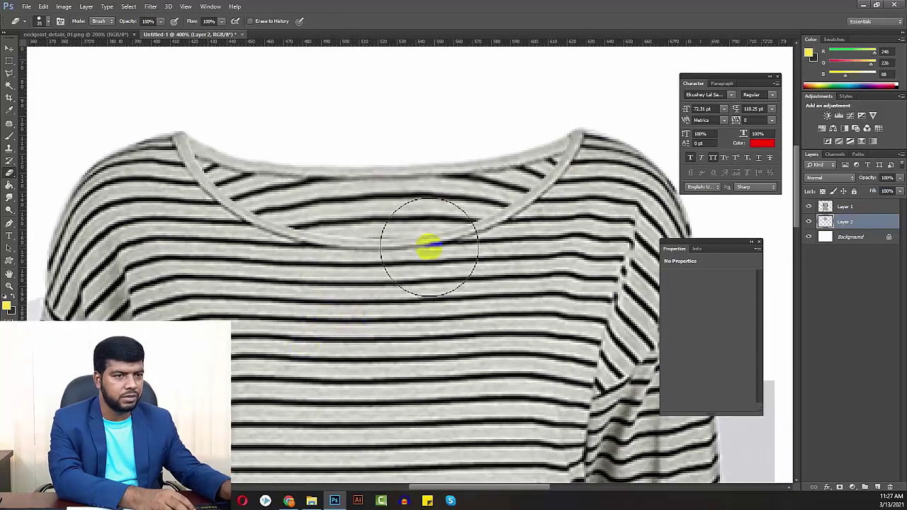
pyautogui.click(808, 222)
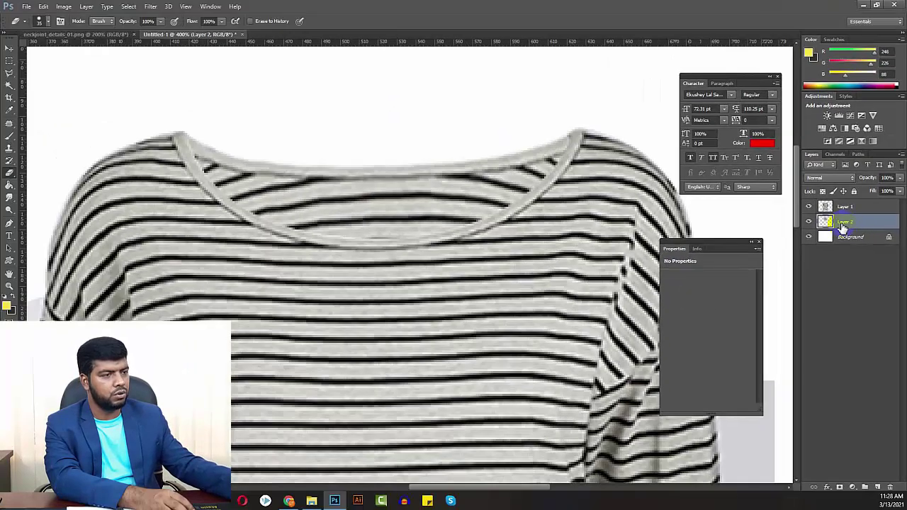
pyautogui.hotkey('ctrl', 'm')
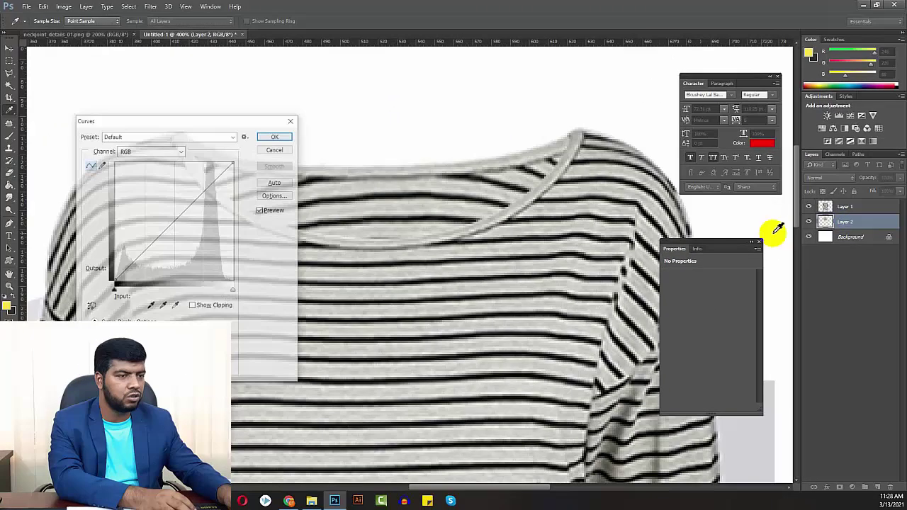
pyautogui.moveTo(152, 123); pyautogui.dragTo(646, 200)
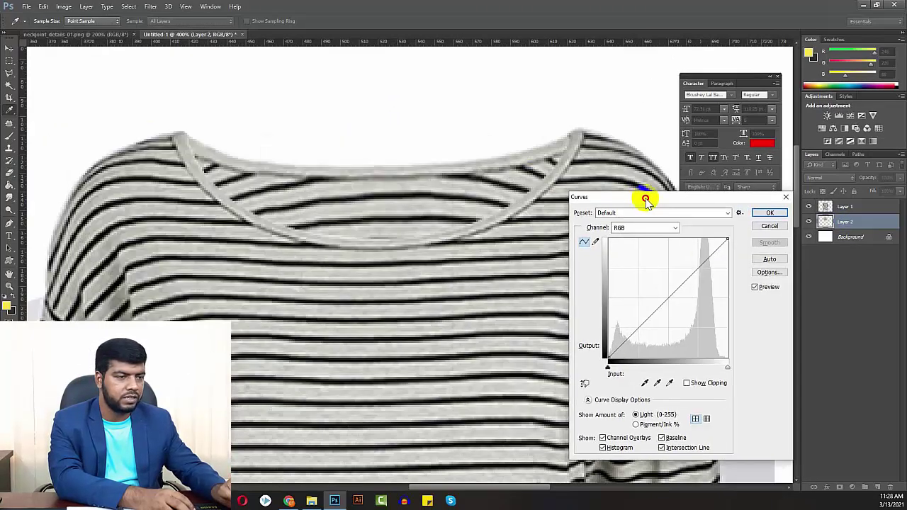
pyautogui.moveTo(666, 298)
pyautogui.mouseDown()
pyautogui.moveTo(658, 296)
pyautogui.moveTo(677, 302)
pyautogui.moveTo(685, 273)
pyautogui.mouseUp()
pyautogui.press('Return')
# Add a new empty layer between Layer 1 and Layer 2.
pyautogui.press('b')
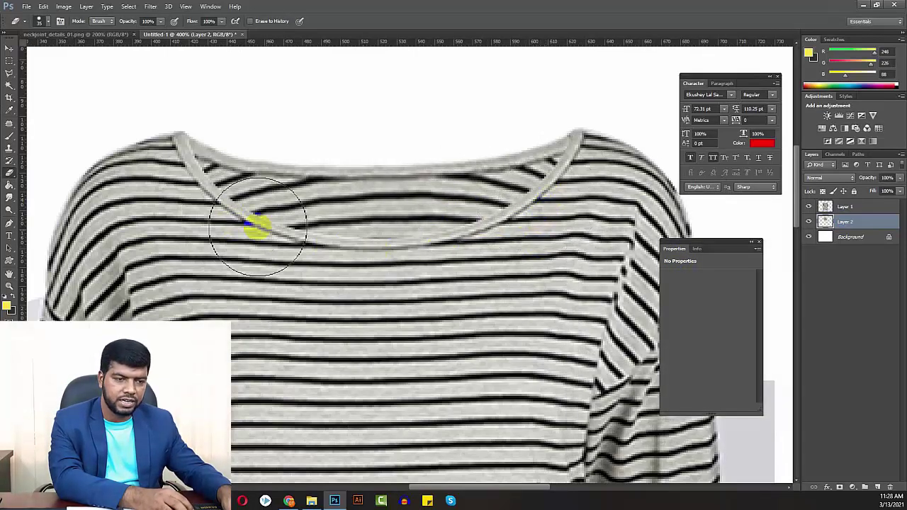
pyautogui.click(876, 488)
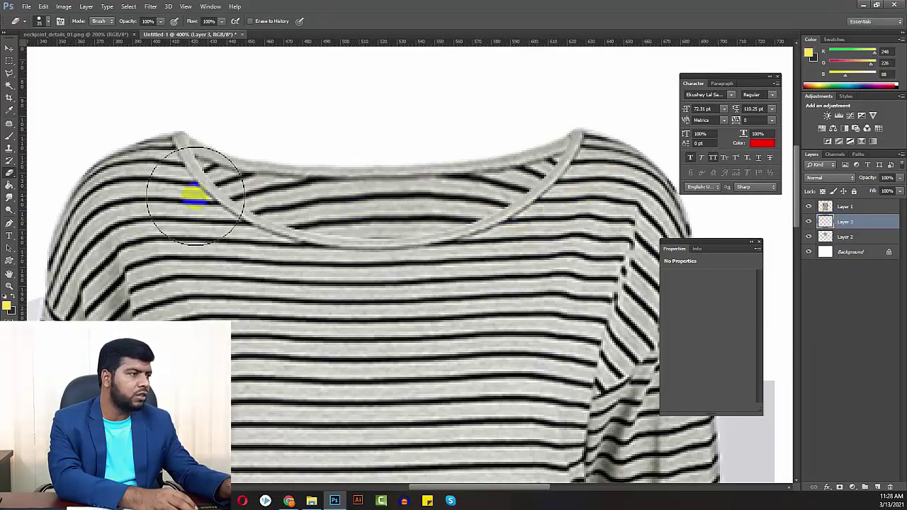
pyautogui.hotkey('ctrl', 'z')
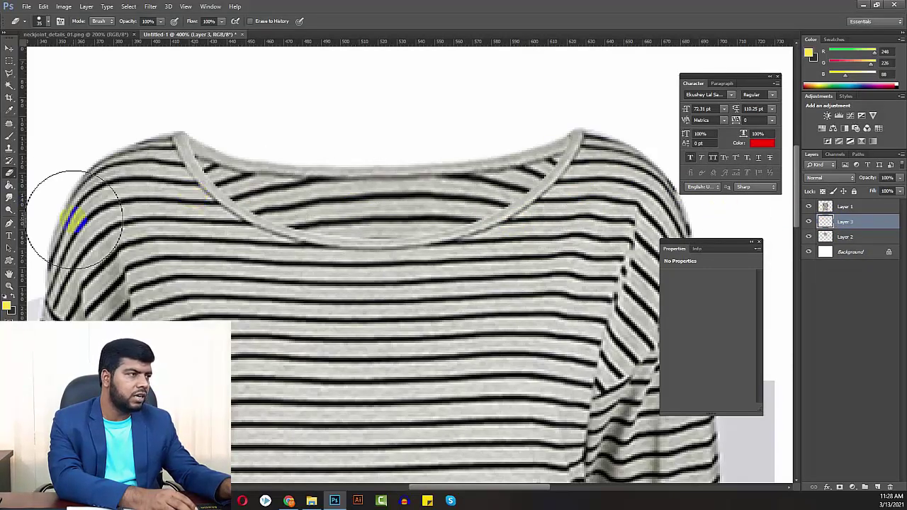
# Shade the lower inside of the back neckline on Layer 3 with a soft 45 px dark grey brush at 28% opacity and 33% flow.
pyautogui.press('b')
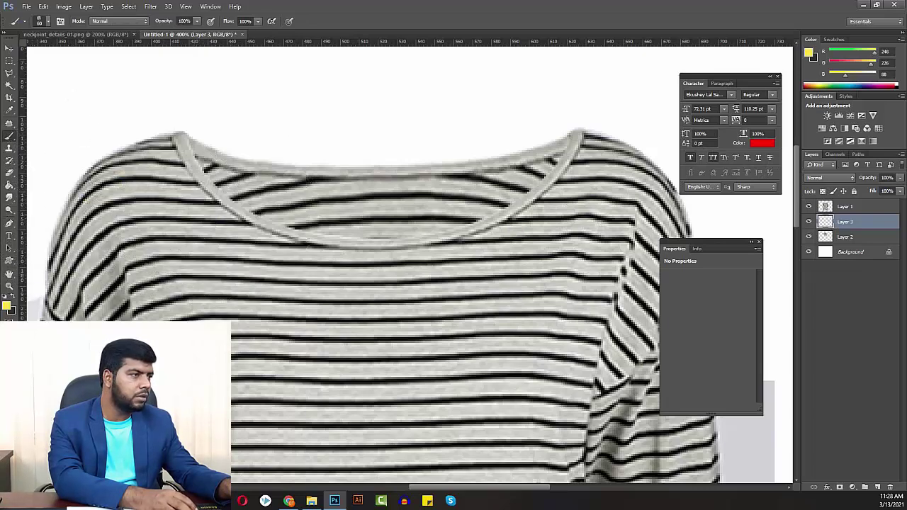
pyautogui.click(42, 21)
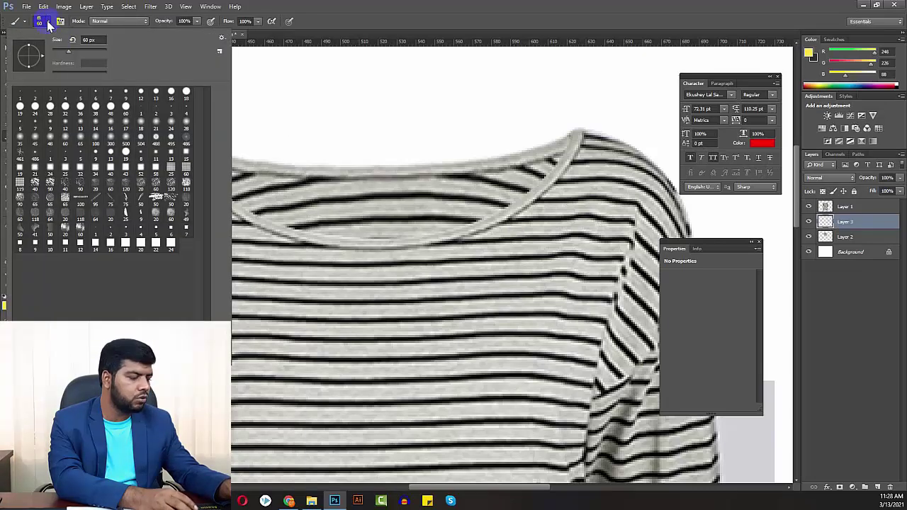
pyautogui.doubleClick(126, 124)
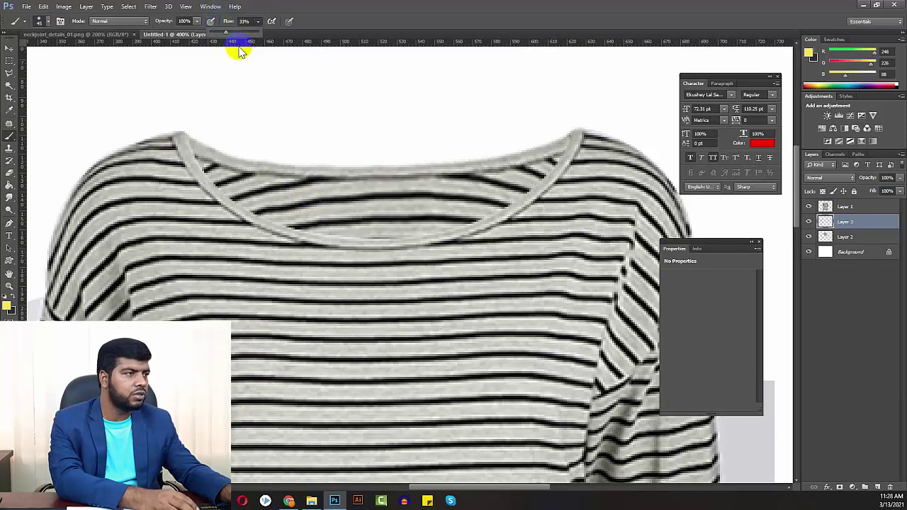
pyautogui.click(194, 22)
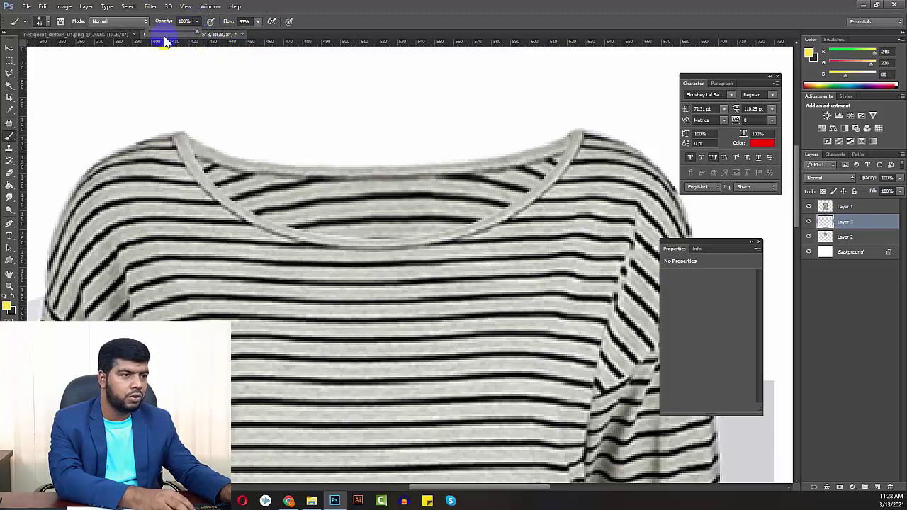
pyautogui.click(478, 226)
pyautogui.moveTo(477, 225)
pyautogui.mouseDown()
pyautogui.moveTo(393, 238)
pyautogui.moveTo(451, 238)
pyautogui.moveTo(418, 244)
pyautogui.mouseUp()
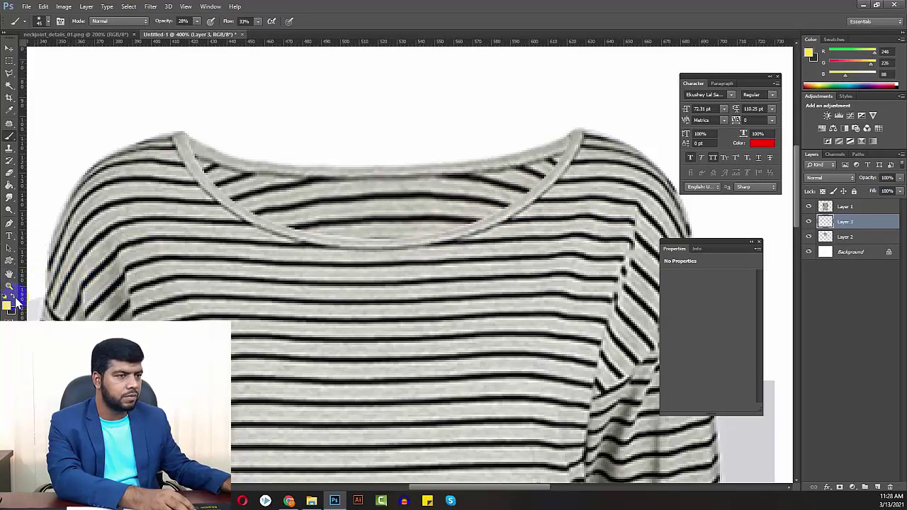
pyautogui.click(9, 303)
pyautogui.moveTo(453, 198)
pyautogui.mouseDown()
pyautogui.moveTo(550, 192)
pyautogui.moveTo(495, 231)
pyautogui.moveTo(374, 247)
pyautogui.moveTo(536, 209)
pyautogui.moveTo(243, 233)
pyautogui.moveTo(193, 192)
pyautogui.moveTo(290, 235)
pyautogui.moveTo(245, 223)
pyautogui.moveTo(405, 248)
pyautogui.moveTo(559, 194)
pyautogui.moveTo(496, 249)
pyautogui.moveTo(272, 251)
pyautogui.moveTo(528, 259)
pyautogui.moveTo(506, 261)
pyautogui.moveTo(503, 251)
pyautogui.moveTo(441, 228)
pyautogui.moveTo(397, 199)
pyautogui.moveTo(345, 274)
pyautogui.moveTo(380, 285)
pyautogui.moveTo(384, 183)
pyautogui.moveTo(416, 289)
pyautogui.moveTo(397, 282)
pyautogui.moveTo(287, 366)
pyautogui.moveTo(273, 319)
pyautogui.mouseUp()
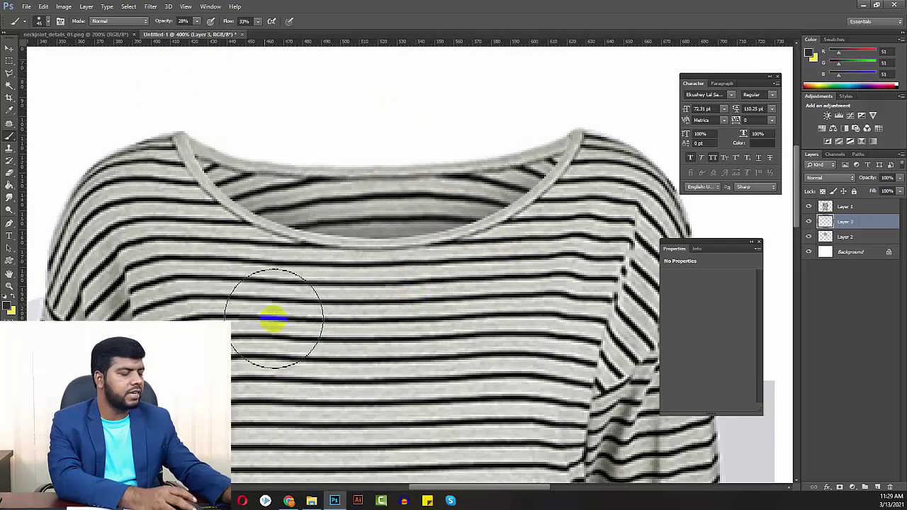
# In neckjoint_details_01.png, clear the old selection, trace the white neck label on the back-view top with a pen path and convert it to a selection.
pyautogui.click(89, 40)
pyautogui.press('p')
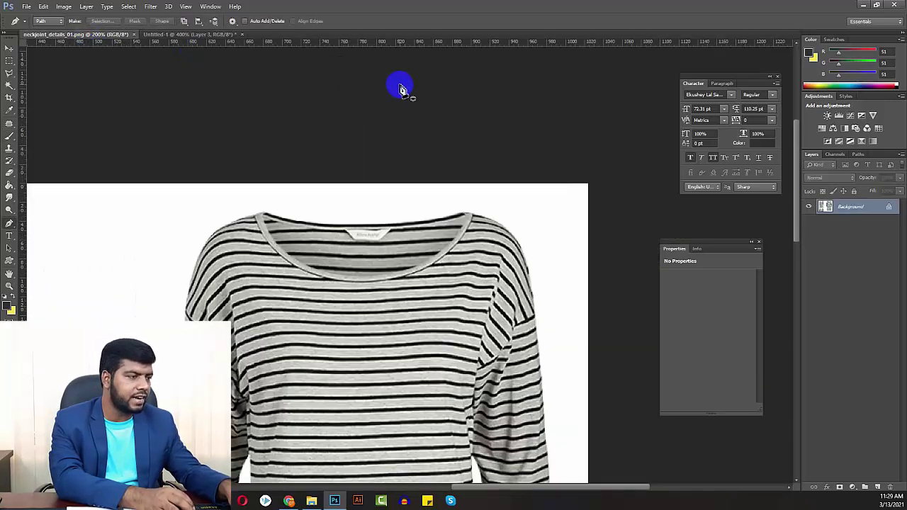
pyautogui.scroll(2, 415, 211)
pyautogui.moveTo(415, 210); pyautogui.dragTo(389, 236)
pyautogui.click(416, 273)
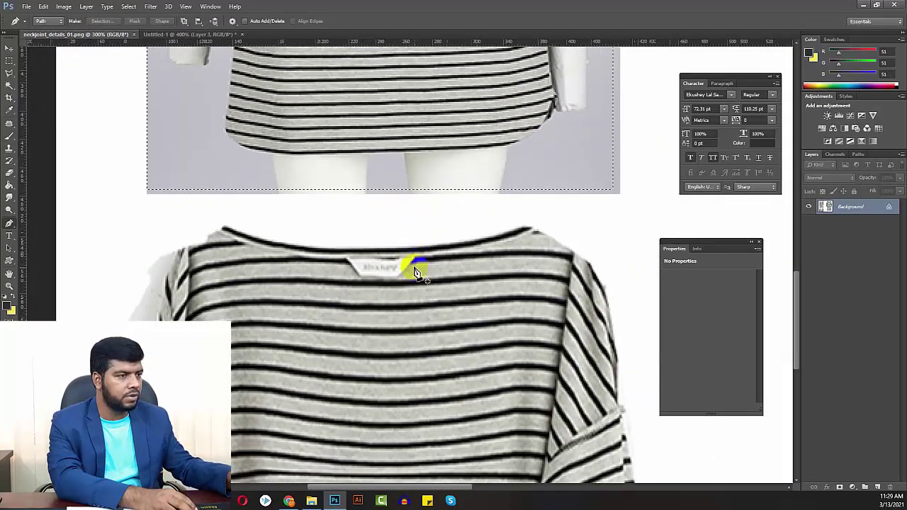
pyautogui.hotkey('ctrl', 'd')
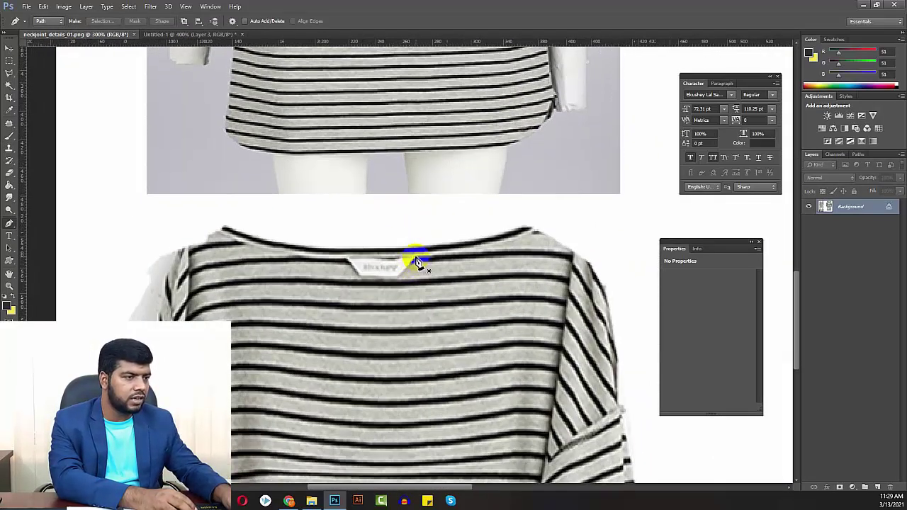
pyautogui.moveTo(415, 261); pyautogui.dragTo(372, 280)
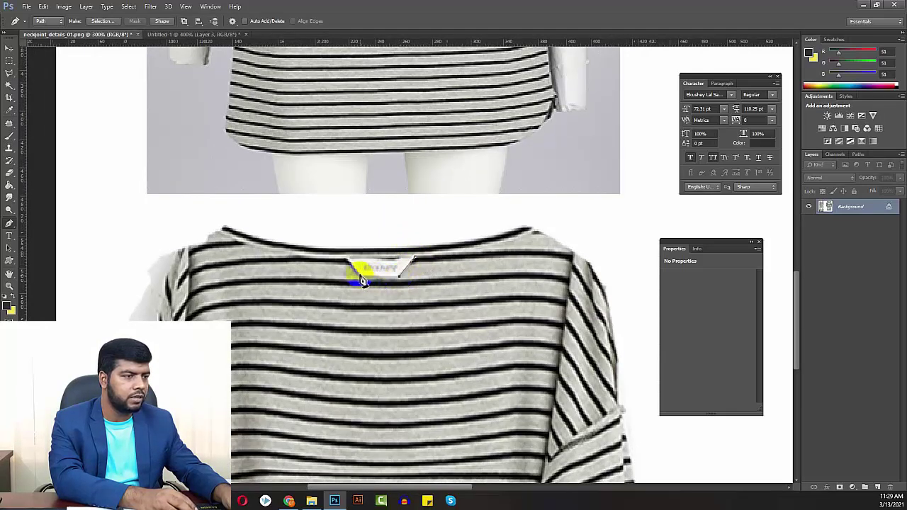
pyautogui.click(349, 264)
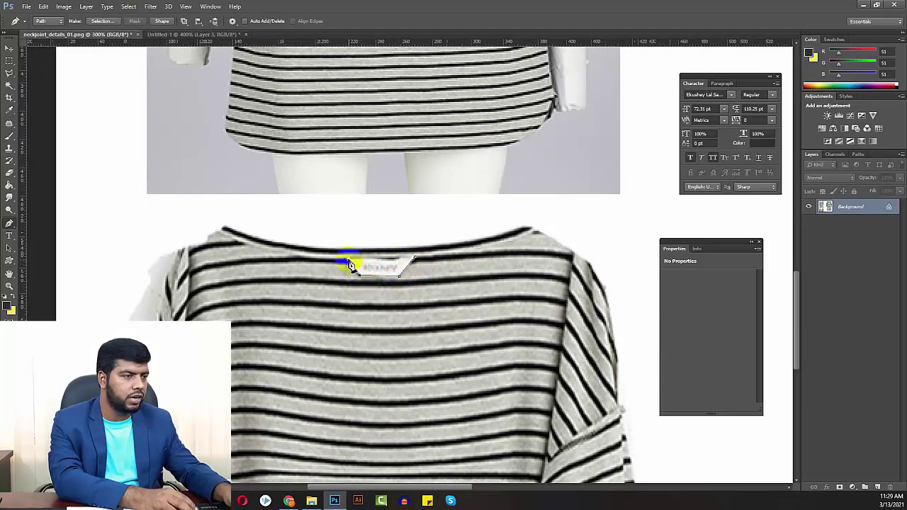
pyautogui.click(417, 259)
pyautogui.hotkey('ctrl', 'Return')
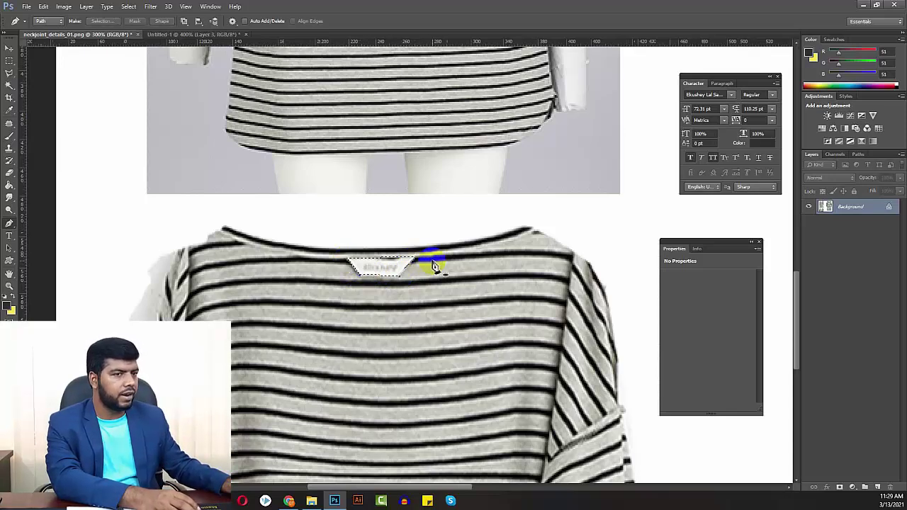
# Copy the selected neck label into Untitled-1 as a new layer and place that layer between Layer 3 and Layer 2.
pyautogui.click(184, 33)
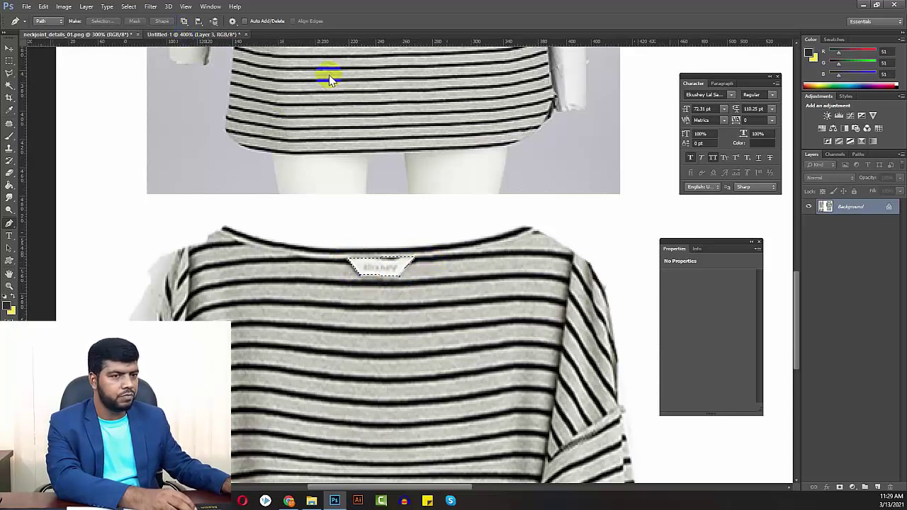
pyautogui.click(826, 221)
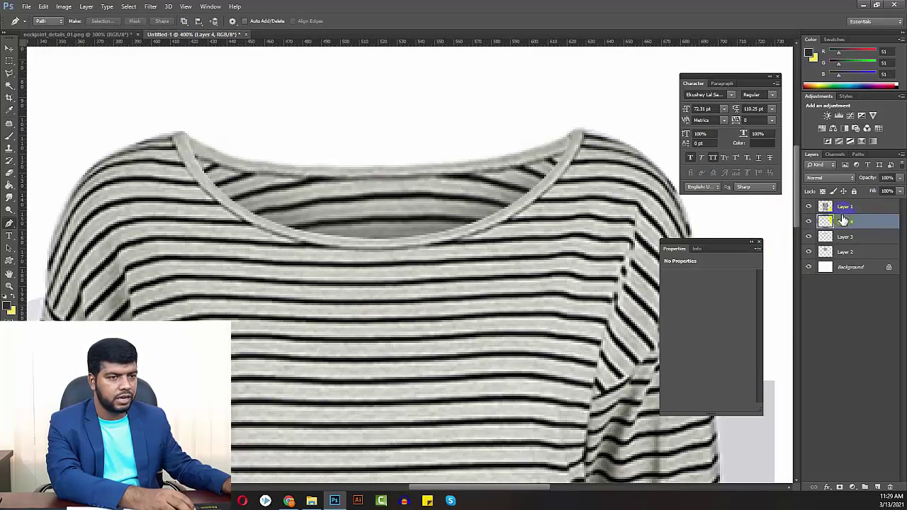
pyautogui.moveTo(841, 223); pyautogui.dragTo(840, 241)
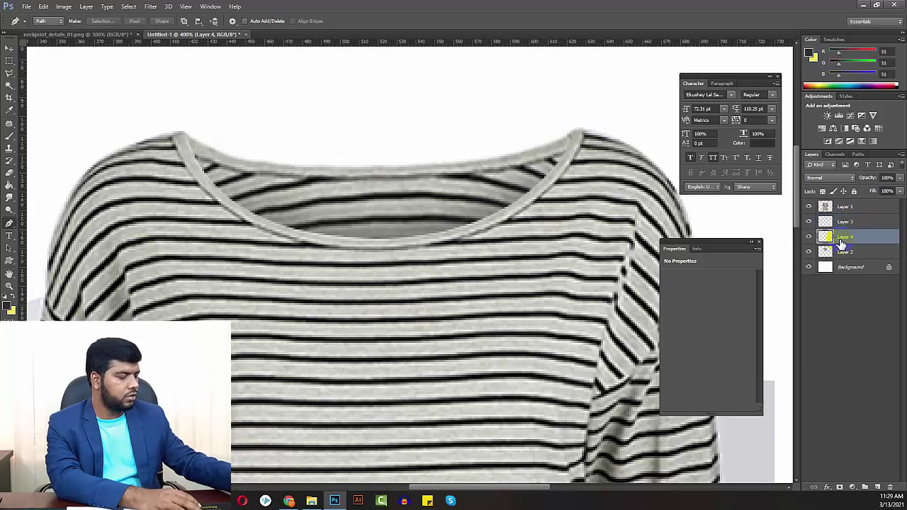
# Move the neck label into the back neckline and nudge it up against the collar band.
pyautogui.click(9, 49)
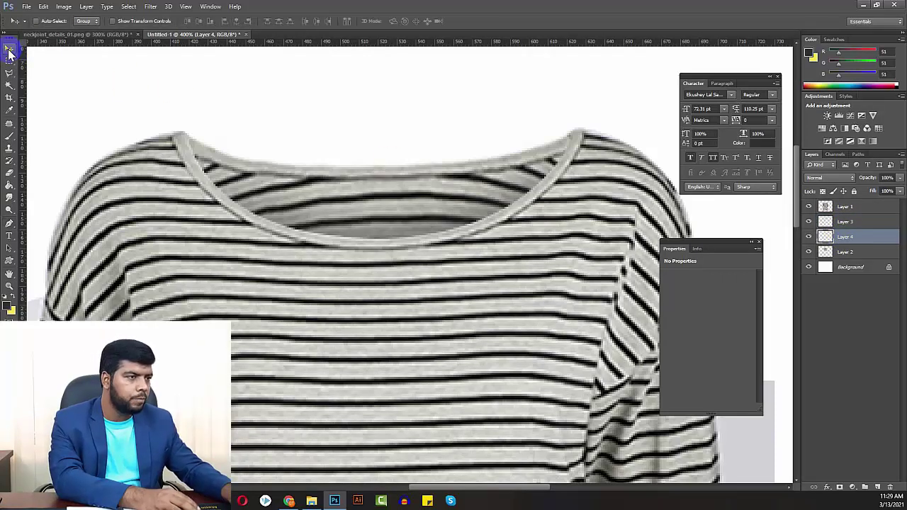
pyautogui.hotkey('ctrl', 't')
pyautogui.moveTo(464, 263); pyautogui.dragTo(398, 190)
pyautogui.press('Return')
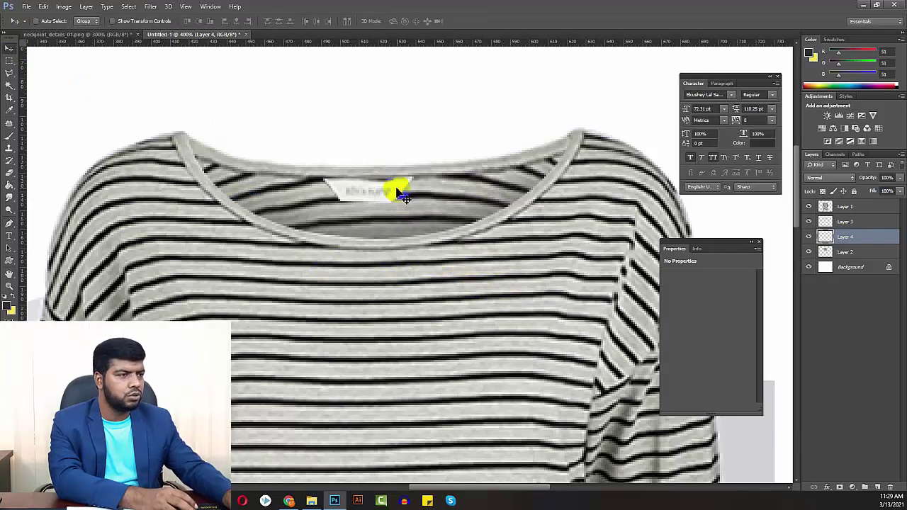
pyautogui.press('Up')
pyautogui.press('Up')
pyautogui.press('Up')
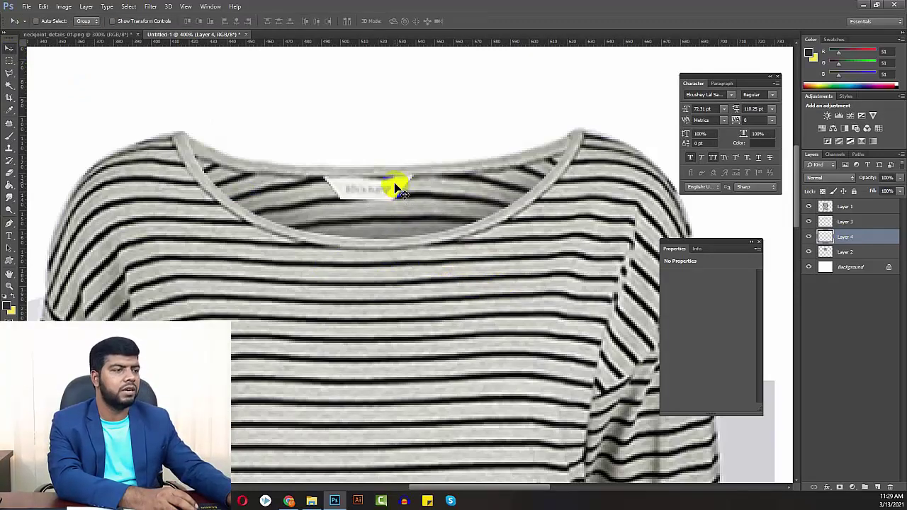
# Nudge the neck label a few pixels to the right to centre it in the back neckline.
pyautogui.scroll(-4, 397, 186)
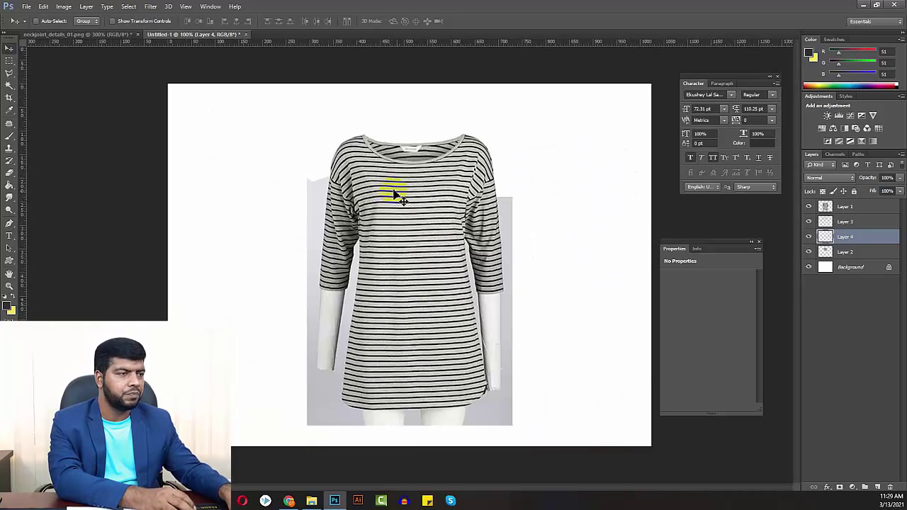
pyautogui.scroll(2, 425, 176)
pyautogui.scroll(2, 428, 177)
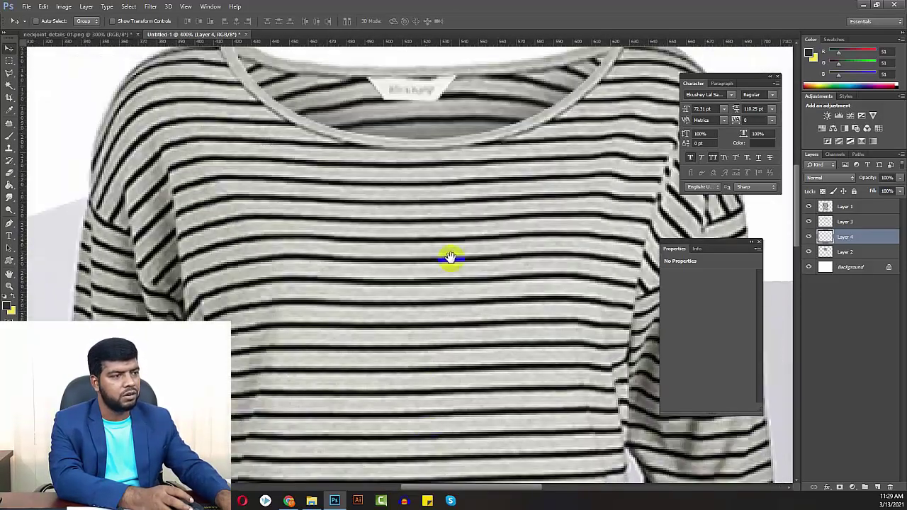
pyautogui.press('Right')
pyautogui.press('Right')
pyautogui.press('Right')
pyautogui.press('Right')
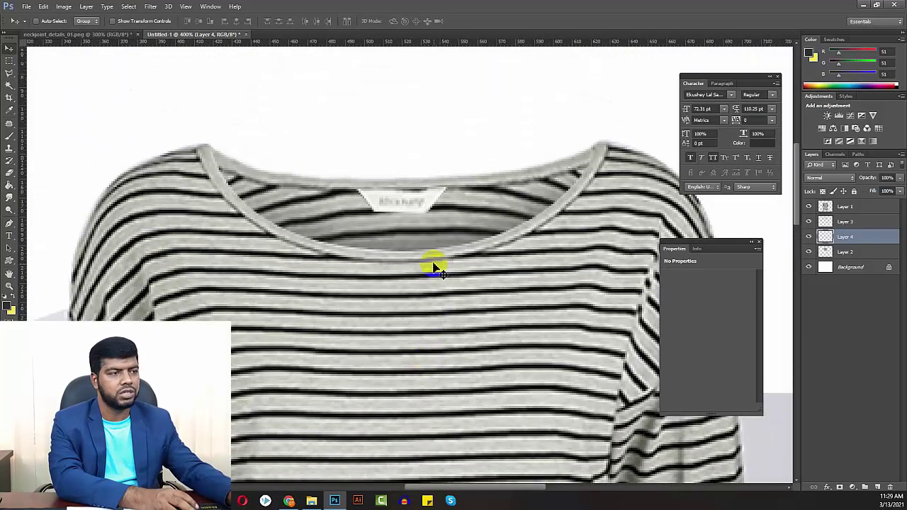
pyautogui.scroll(-4, 425, 272)
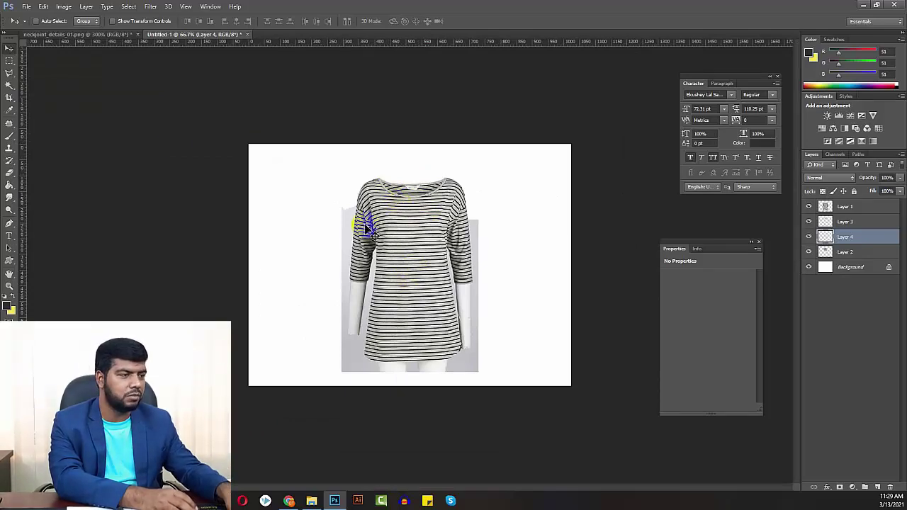
pyautogui.click(99, 33)
pyautogui.scroll(-3, 343, 204)
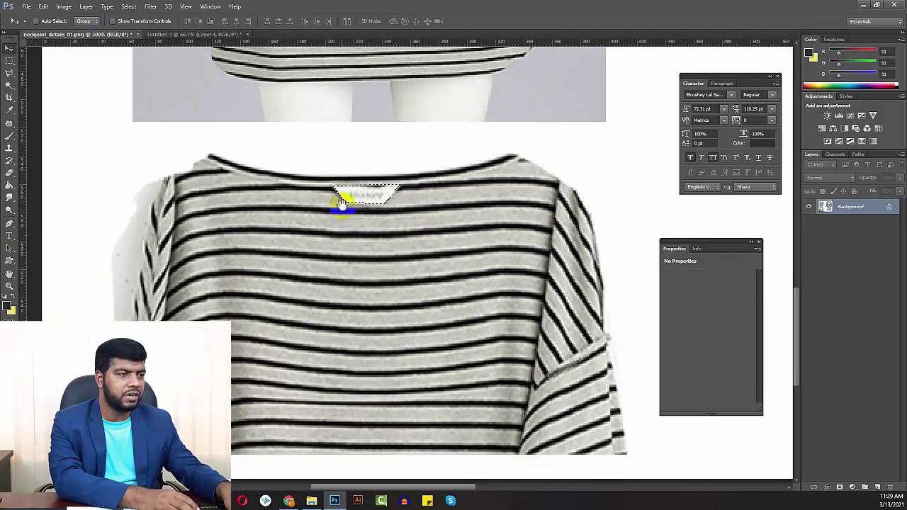
pyautogui.moveTo(488, 143); pyautogui.dragTo(473, 213)
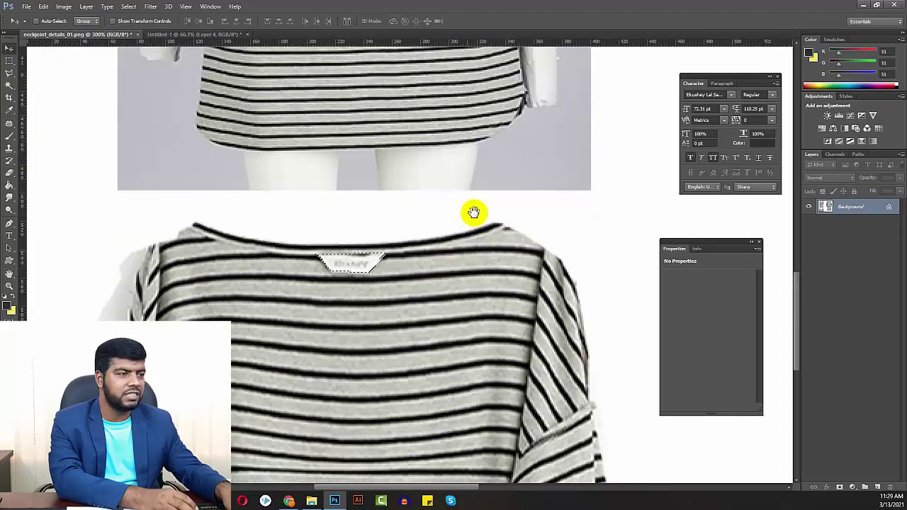
pyautogui.scroll(15, 473, 212)
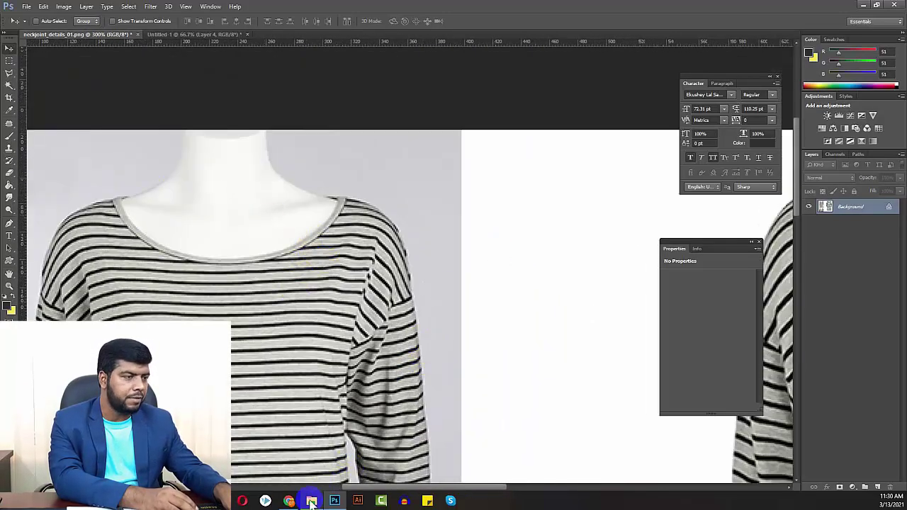
# Switch to Chrome and look through the "Cloth neck joint" Google Images results for before-and-after garment examples.
pyautogui.click(291, 501)
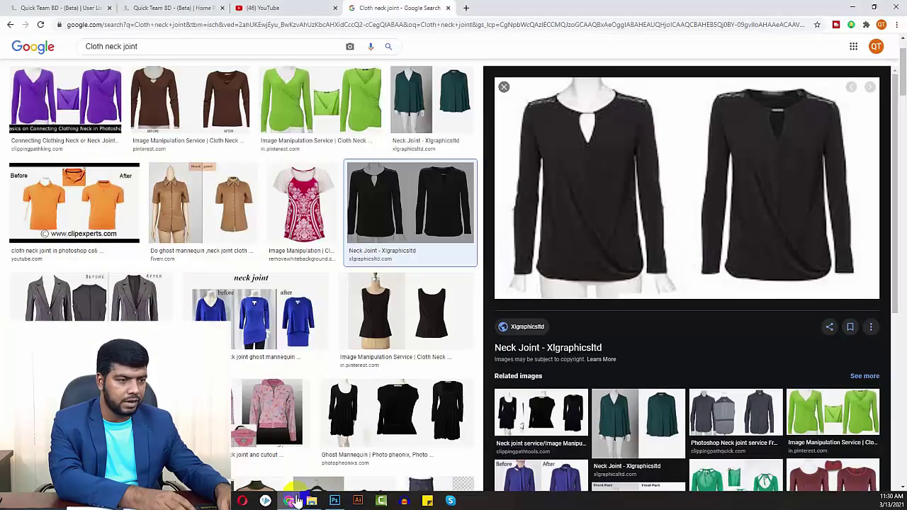
pyautogui.scroll(-4, 633, 364)
pyautogui.scroll(2, 633, 368)
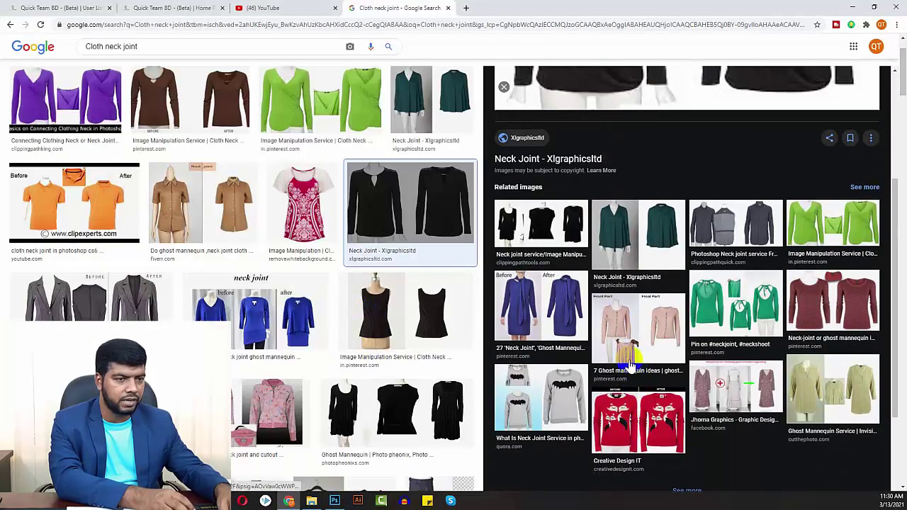
pyautogui.click(754, 288)
pyautogui.scroll(-2, 751, 365)
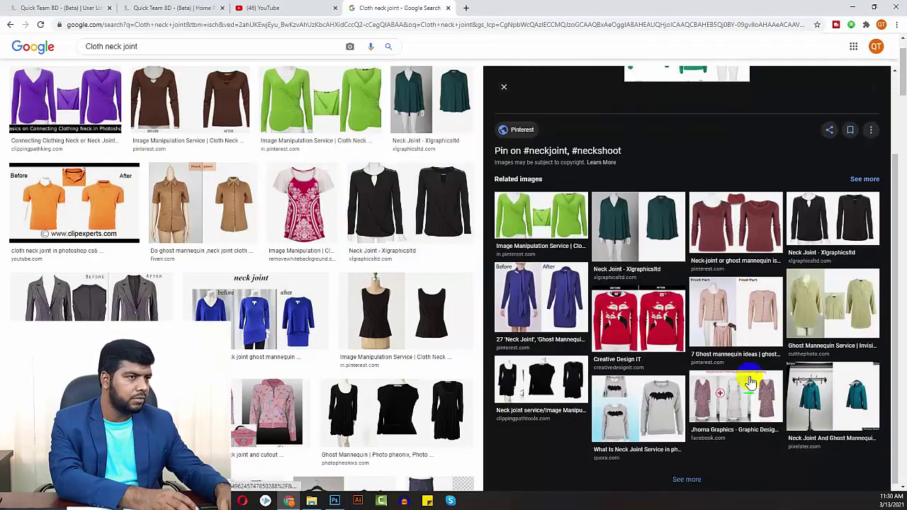
pyautogui.scroll(1, 376, 332)
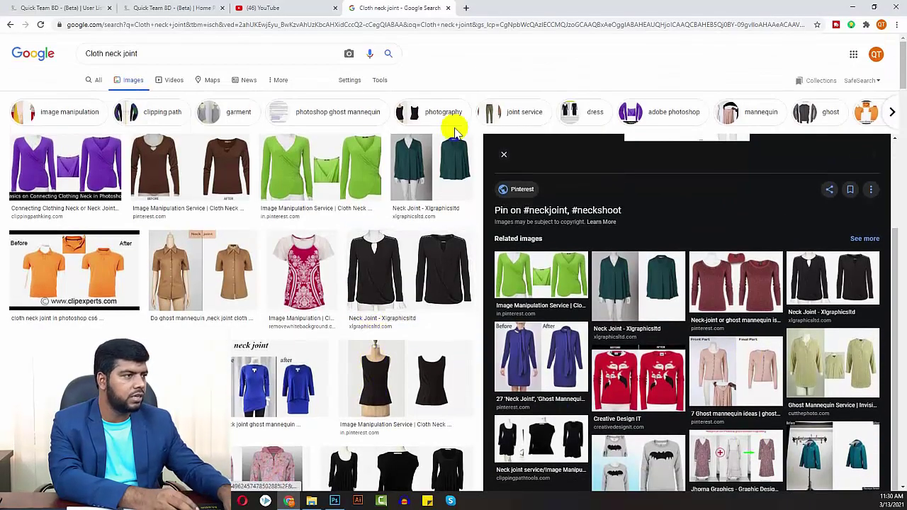
pyautogui.click(176, 52)
pyautogui.press('Return')
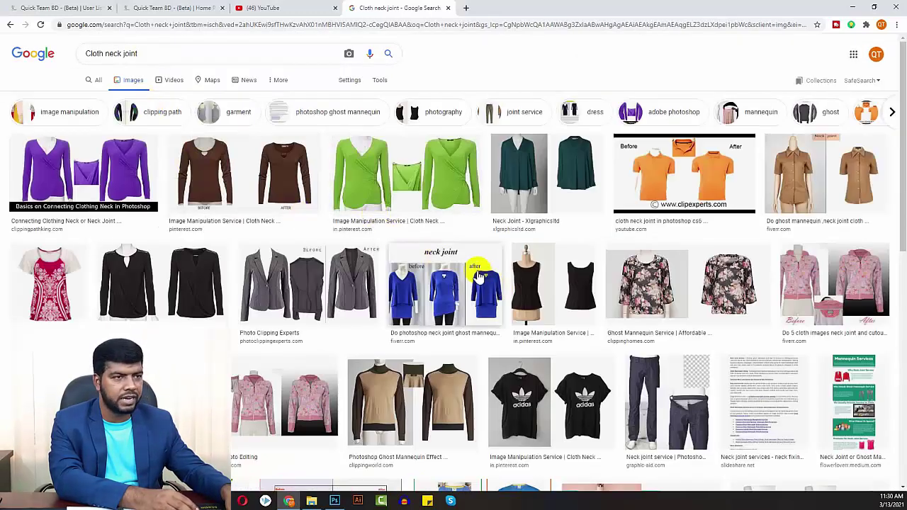
pyautogui.click(365, 284)
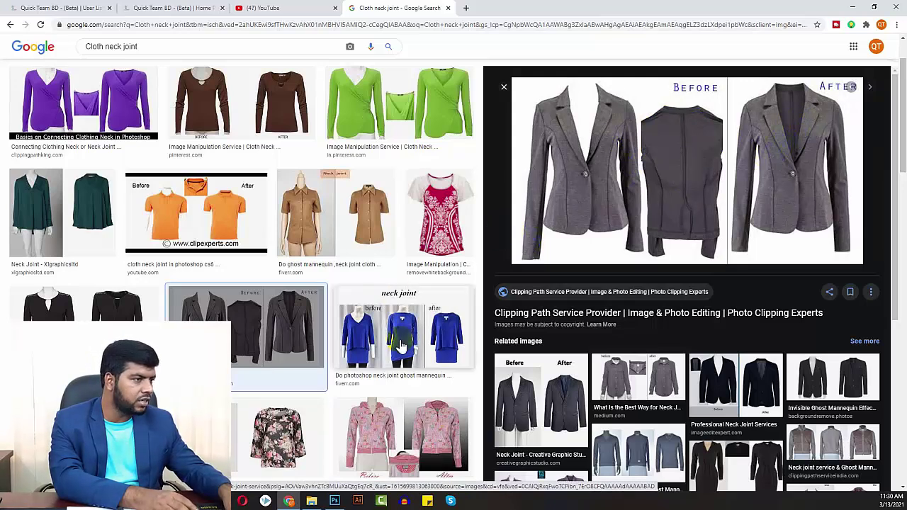
pyautogui.scroll(-5, 443, 374)
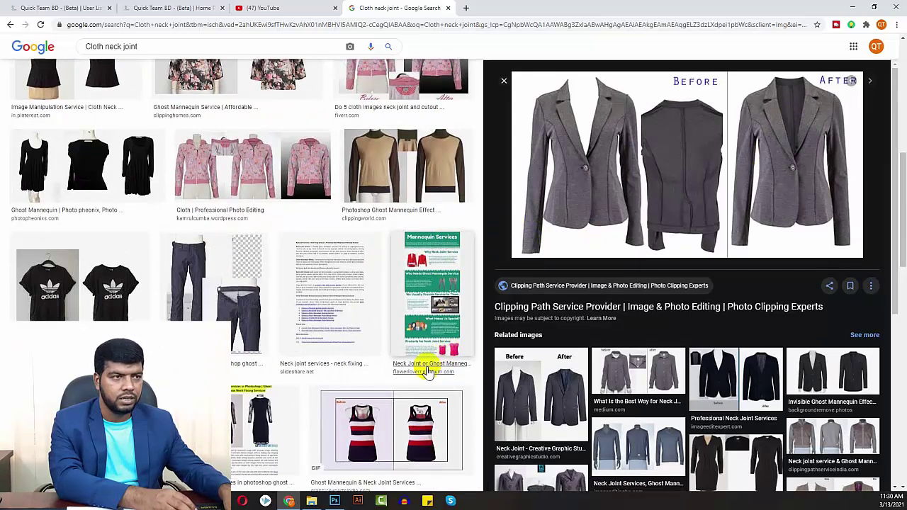
# Open the jeans neck joint result on Google Images and save its full image into a subfolder of the March folder.
pyautogui.click(212, 294)
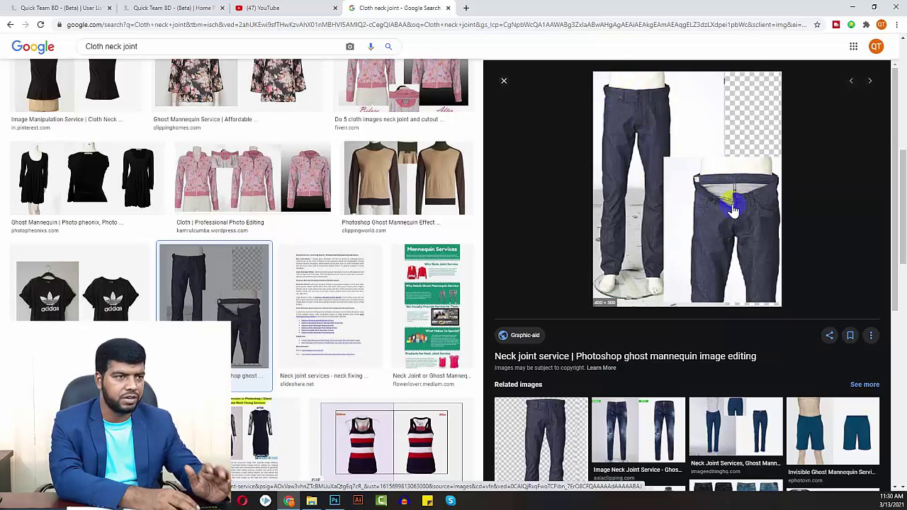
pyautogui.rightClick(652, 137)
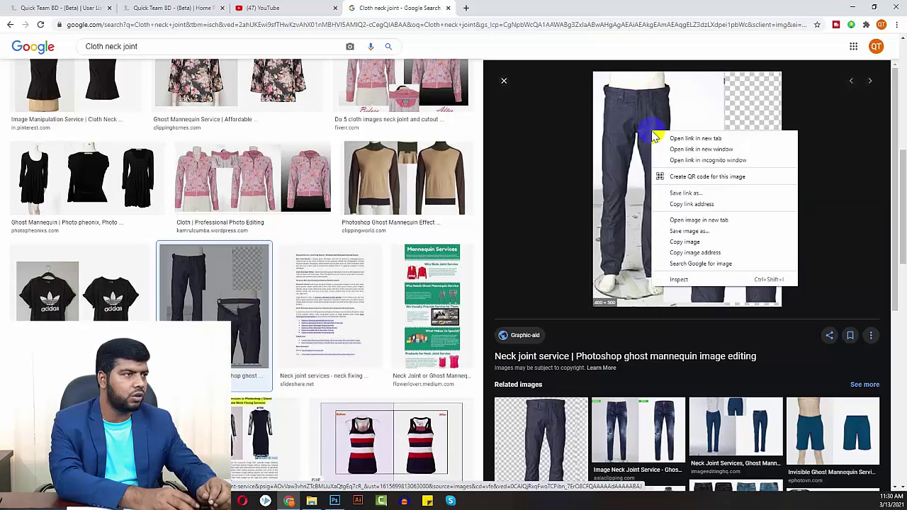
pyautogui.click(692, 228)
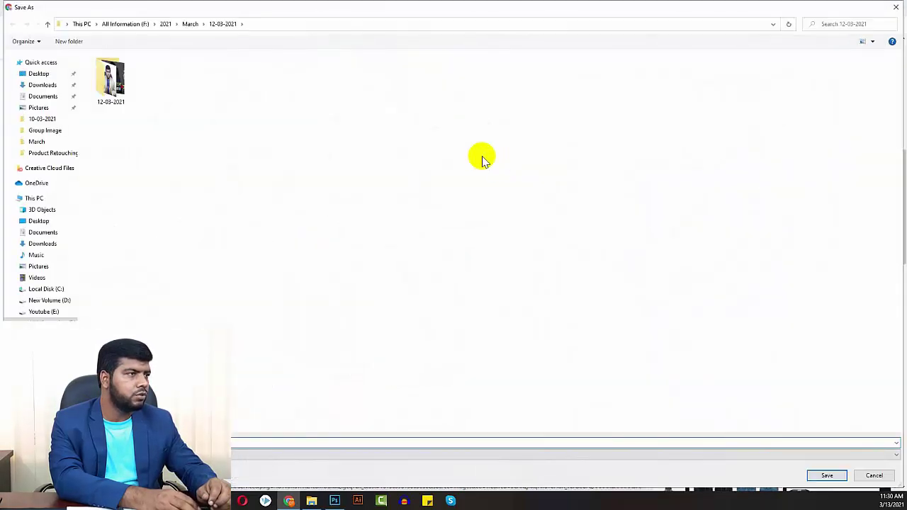
pyautogui.click(191, 27)
pyautogui.doubleClick(825, 81)
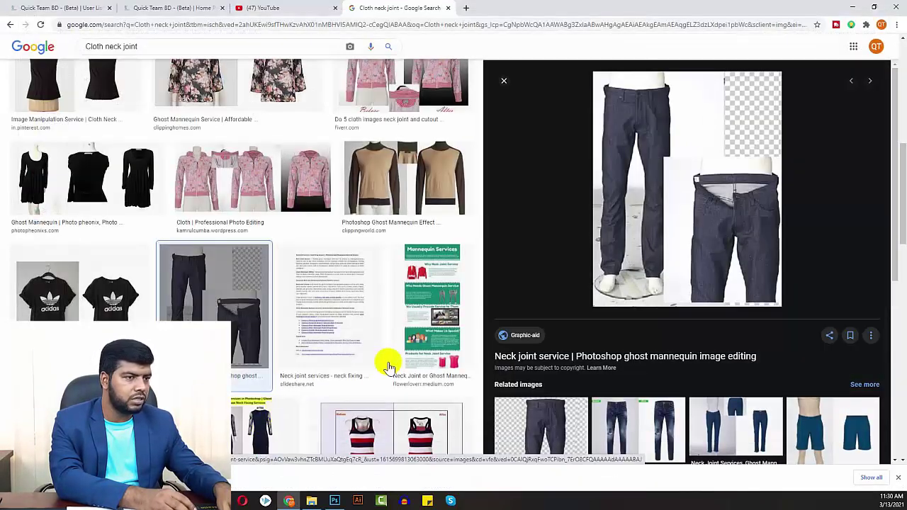
# Open the saved jeans image Before-4.jpeg in Photoshop from File Explorer as its own document.
pyautogui.click(309, 500)
pyautogui.moveTo(574, 245)
pyautogui.mouseDown()
pyautogui.moveTo(376, 414)
pyautogui.moveTo(369, 475)
pyautogui.moveTo(334, 496)
pyautogui.moveTo(376, 20)
pyautogui.moveTo(371, 36)
pyautogui.mouseUp()
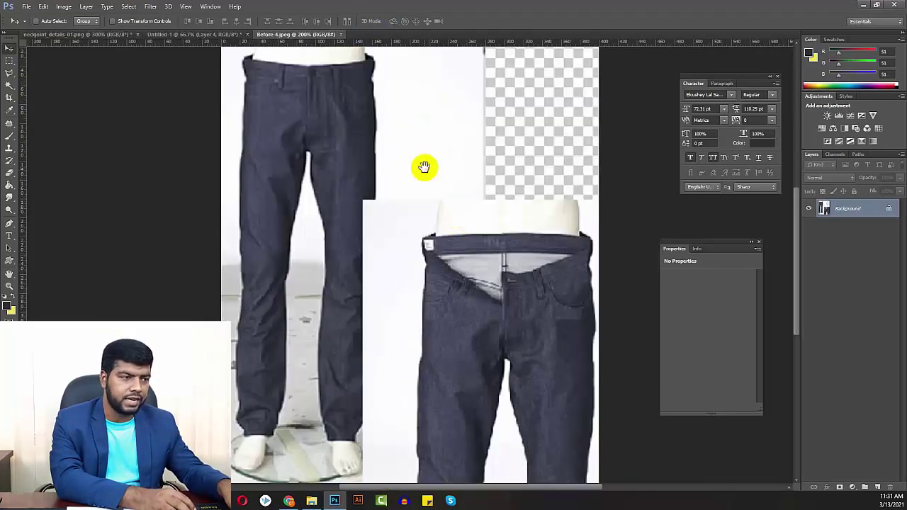
pyautogui.scroll(1, 425, 191)
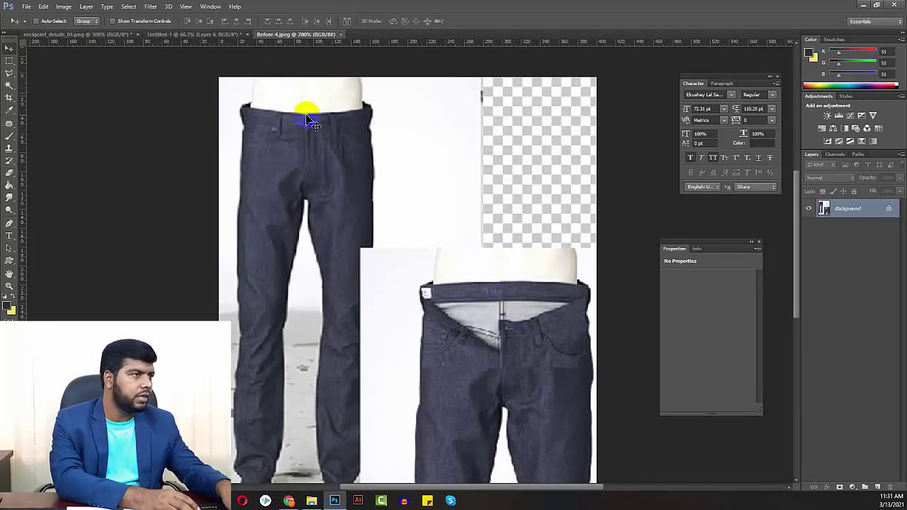
# Group Layer 1 through Layer 2 of the striped top in Untitled-1 and hide the group.
pyautogui.click(196, 37)
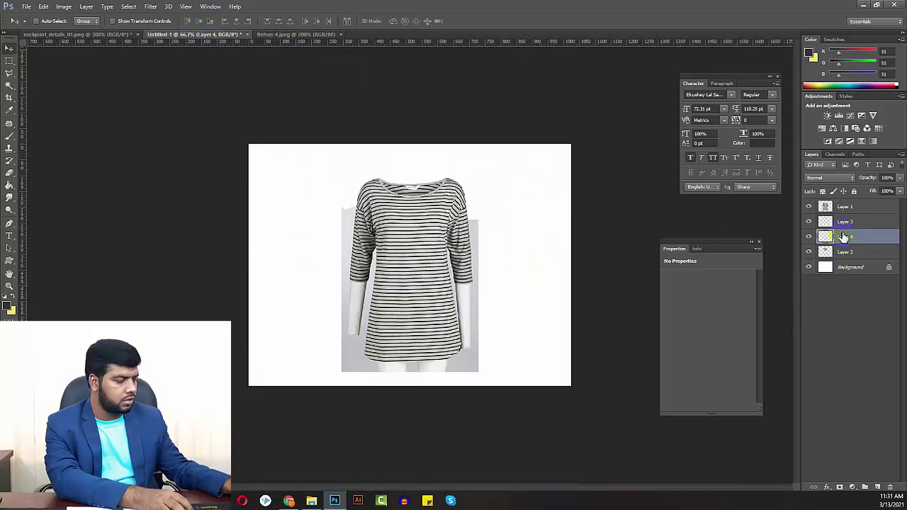
pyautogui.click(845, 206)
pyautogui.keyDown('shift'); pyautogui.click(847, 254); pyautogui.keyUp('shift')
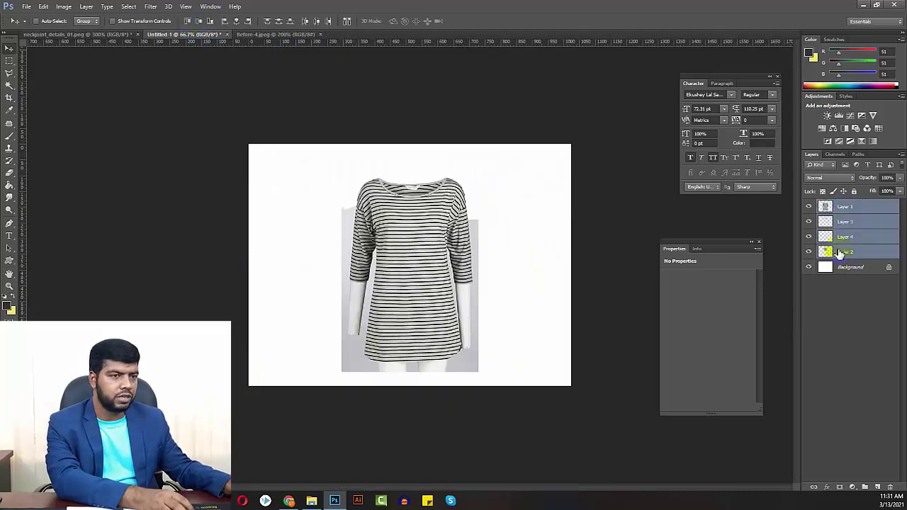
pyautogui.hotkey('ctrl', 'g')
pyautogui.click(808, 205)
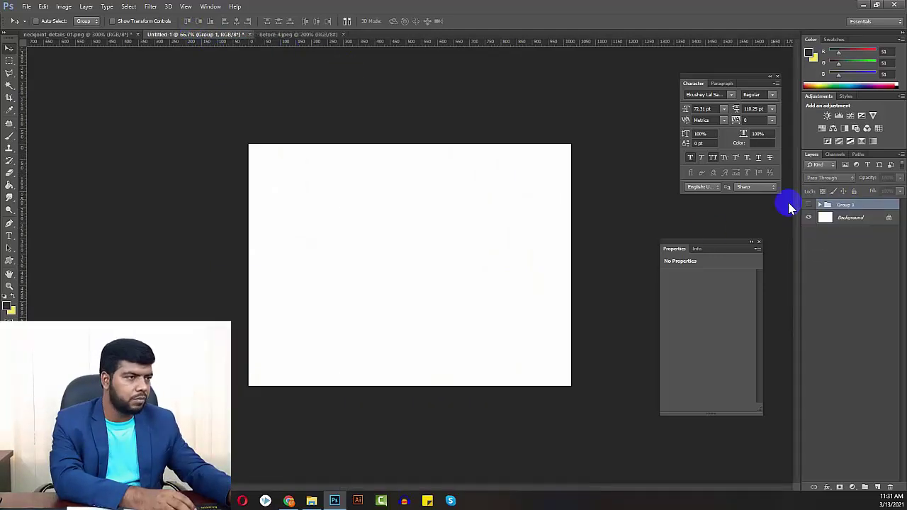
# Select the upper part of the front-view jeans in Before-4.jpeg with a rectangular marquee from waist to thighs.
pyautogui.click(280, 35)
pyautogui.hotkey('ctrl', '+')
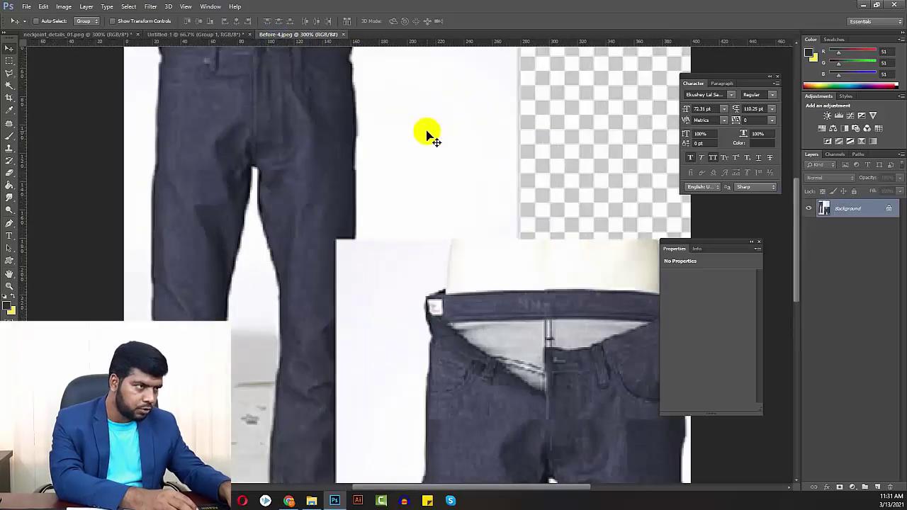
pyautogui.moveTo(387, 184); pyautogui.dragTo(418, 212)
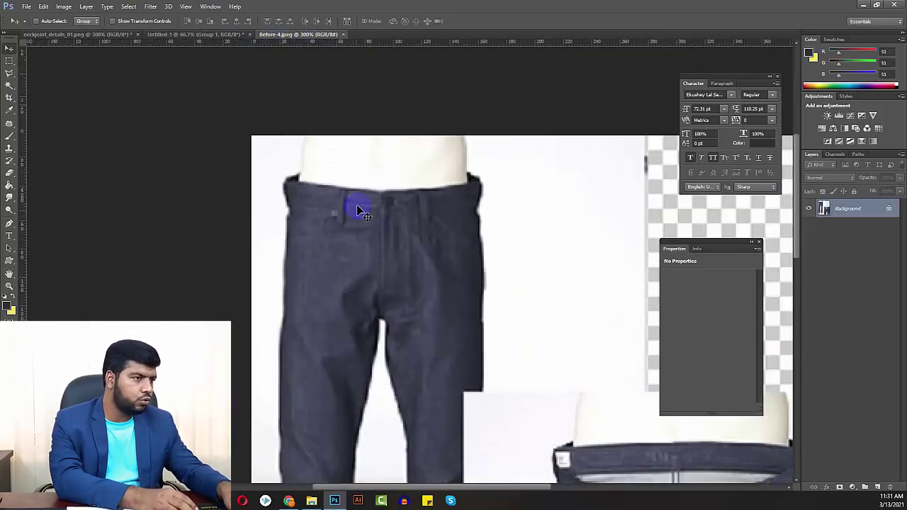
pyautogui.hotkey('ctrl', '-')
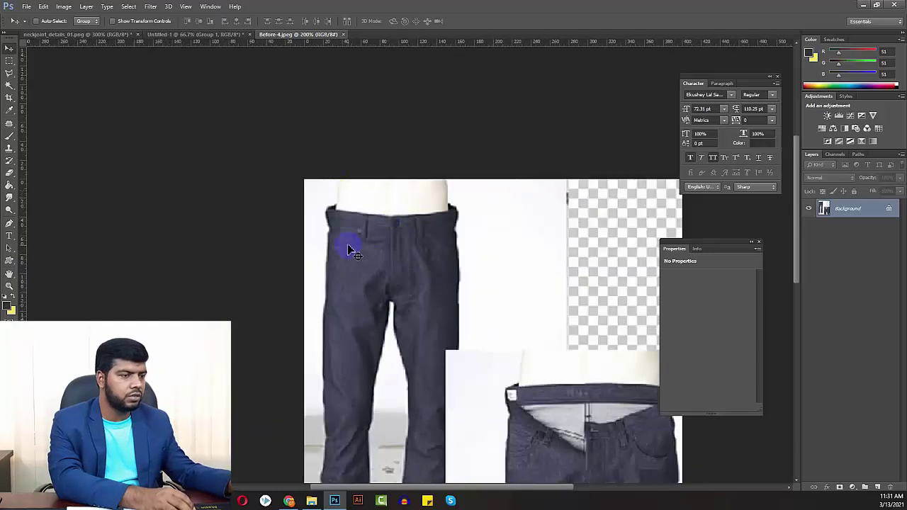
pyautogui.press('m')
pyautogui.moveTo(290, 149); pyautogui.dragTo(480, 401)
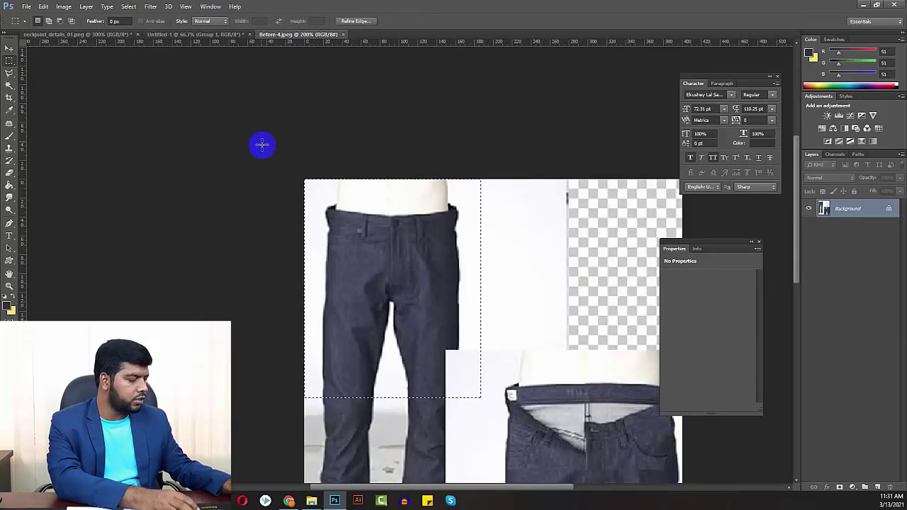
# Paste the front-view jeans into Untitled-1 and scale them proportionally to about 252% around the centre.
pyautogui.click(200, 36)
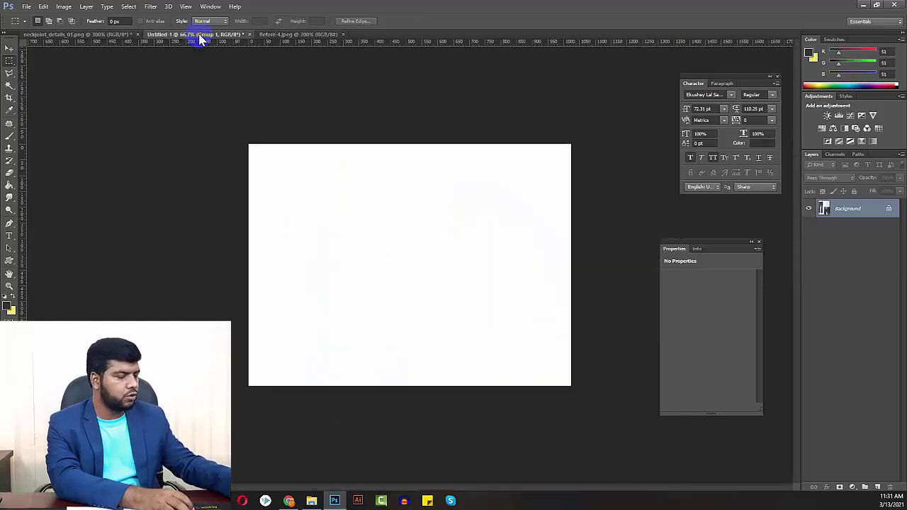
pyautogui.hotkey('ctrl', 'v')
pyautogui.hotkey('ctrl', 't')
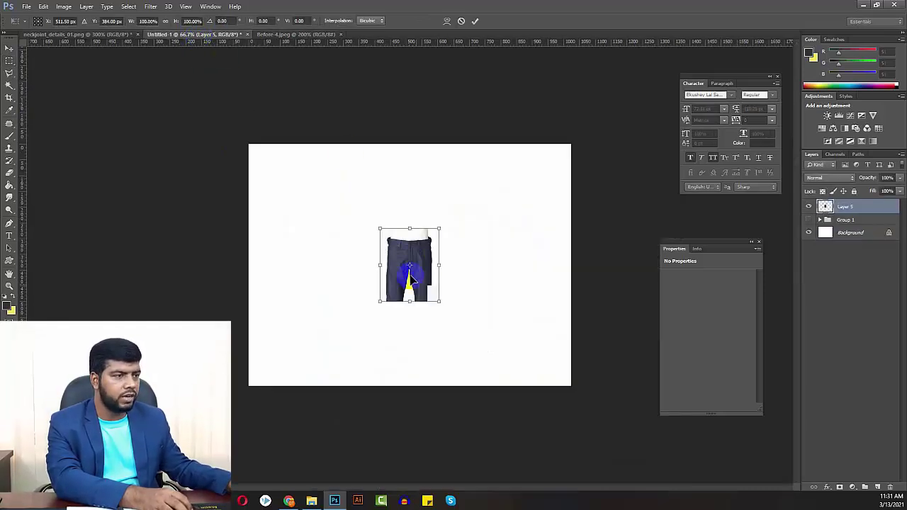
pyautogui.moveTo(430, 301); pyautogui.dragTo(484, 352)
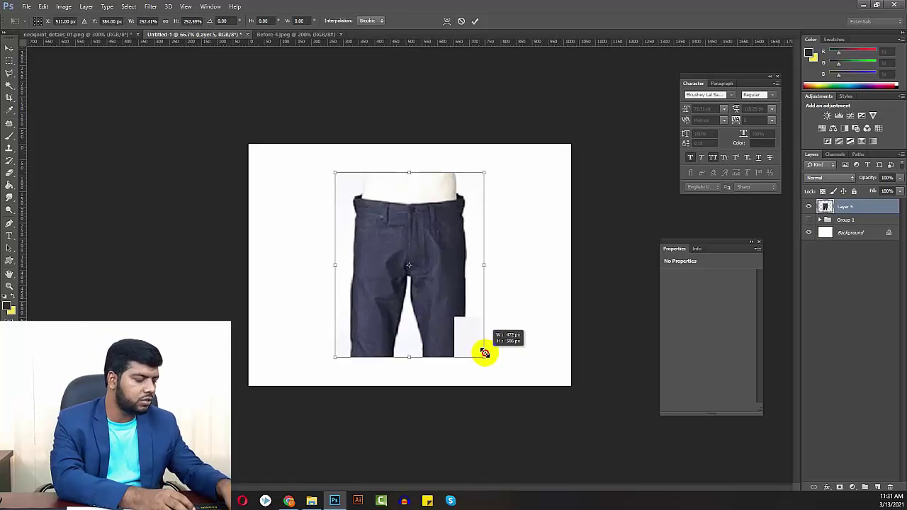
pyautogui.press('Return')
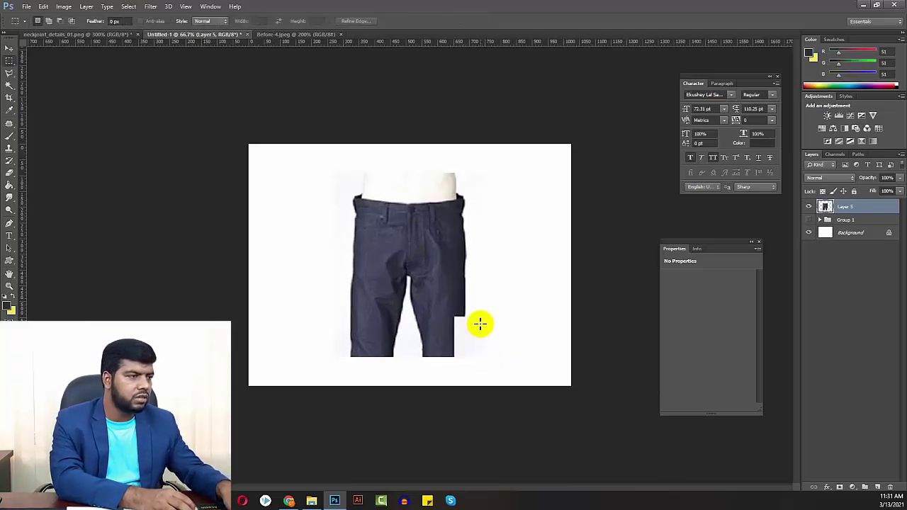
# Trace a Pen path up one hip, along the front waistband edge and down the other hip of the jeans.
pyautogui.press('p')
pyautogui.scroll(3, 475, 324)
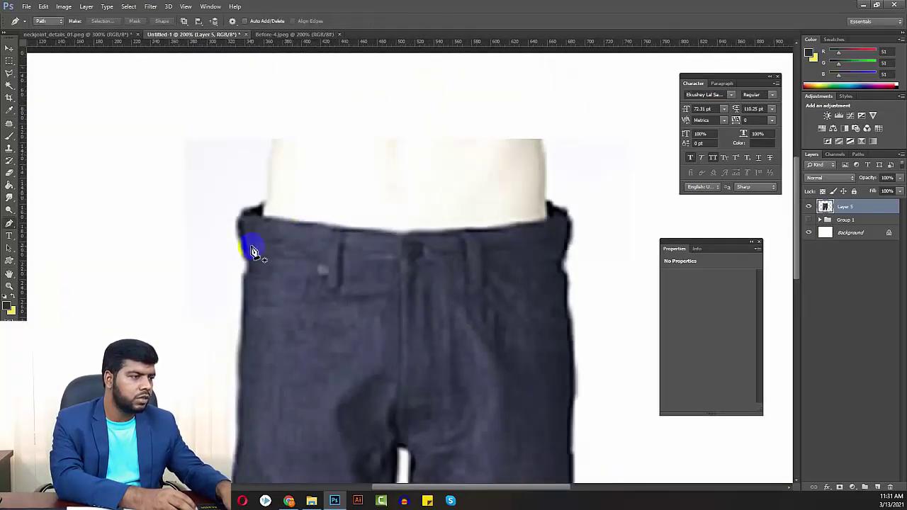
pyautogui.click(242, 321)
pyautogui.click(240, 291)
pyautogui.click(249, 262)
pyautogui.click(244, 238)
pyautogui.click(248, 216)
pyautogui.click(262, 204)
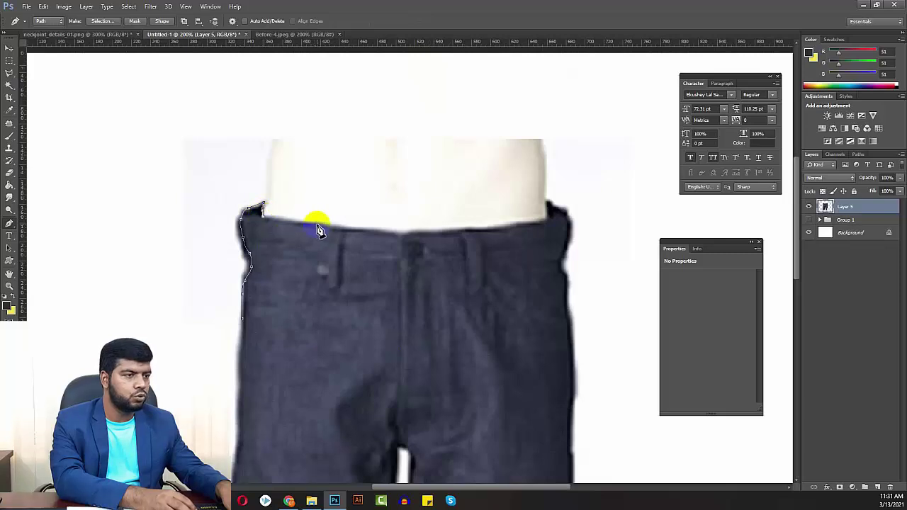
pyautogui.click(380, 234)
pyautogui.click(408, 234)
pyautogui.click(429, 232)
pyautogui.click(475, 229)
pyautogui.click(500, 227)
pyautogui.click(527, 225)
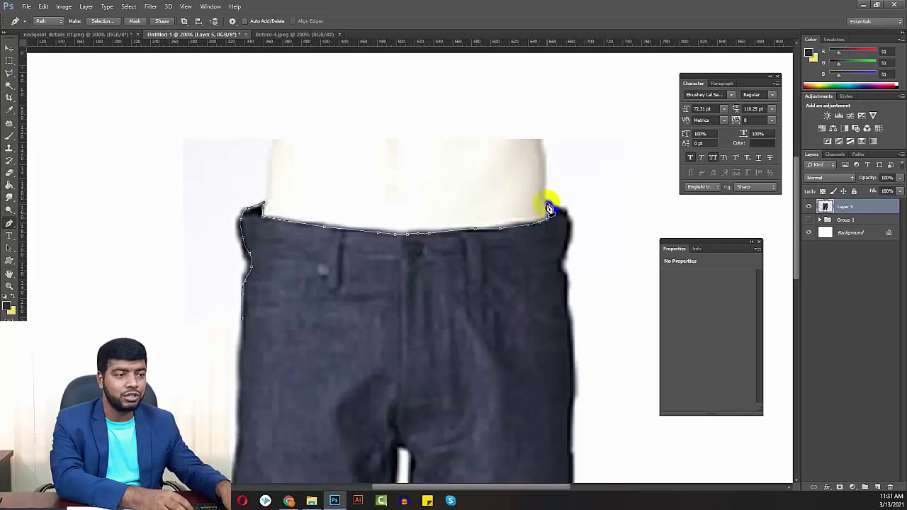
pyautogui.click(565, 213)
pyautogui.click(571, 234)
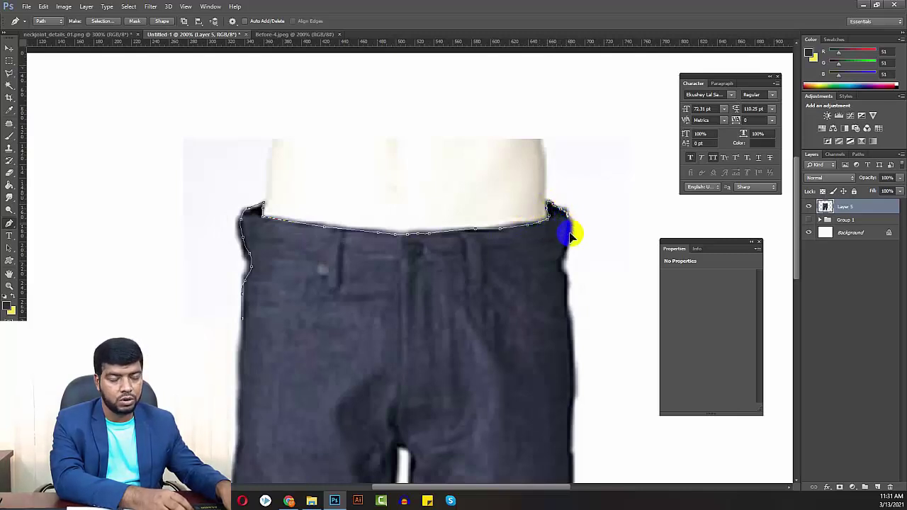
pyautogui.click(565, 269)
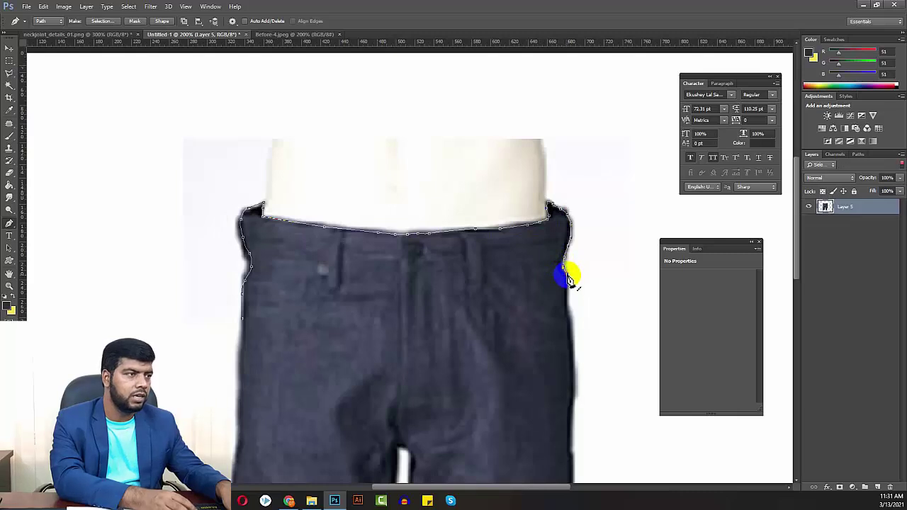
# Close the path around the mannequin waist, convert it to a selection, delete the enclosed area and deselect.
pyautogui.click(642, 280)
pyautogui.click(642, 102)
pyautogui.click(154, 101)
pyautogui.click(155, 252)
pyautogui.click(168, 319)
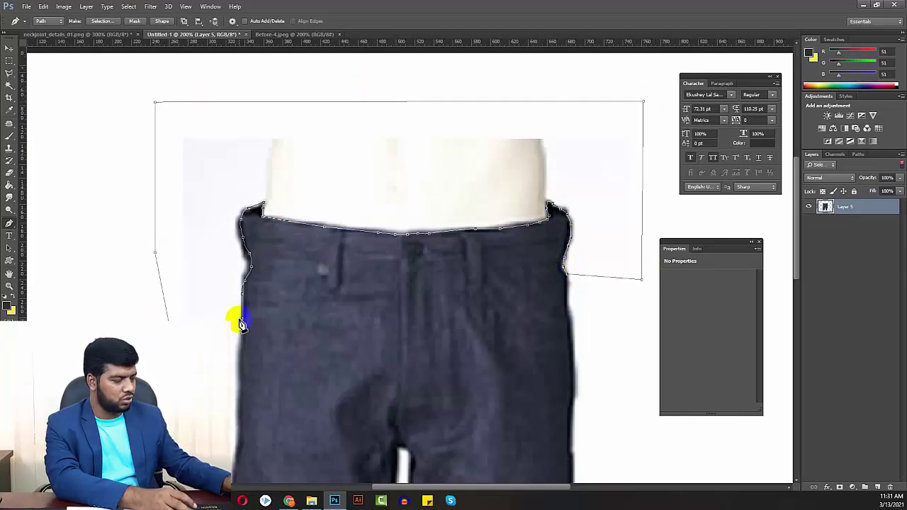
pyautogui.click(242, 322)
pyautogui.hotkey('ctrl', 'Return')
pyautogui.press('Delete')
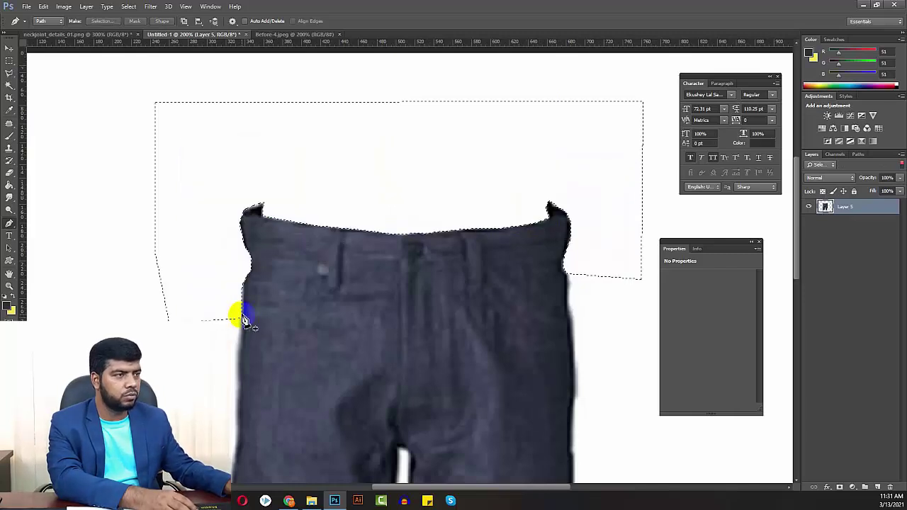
pyautogui.hotkey('ctrl', 'd')
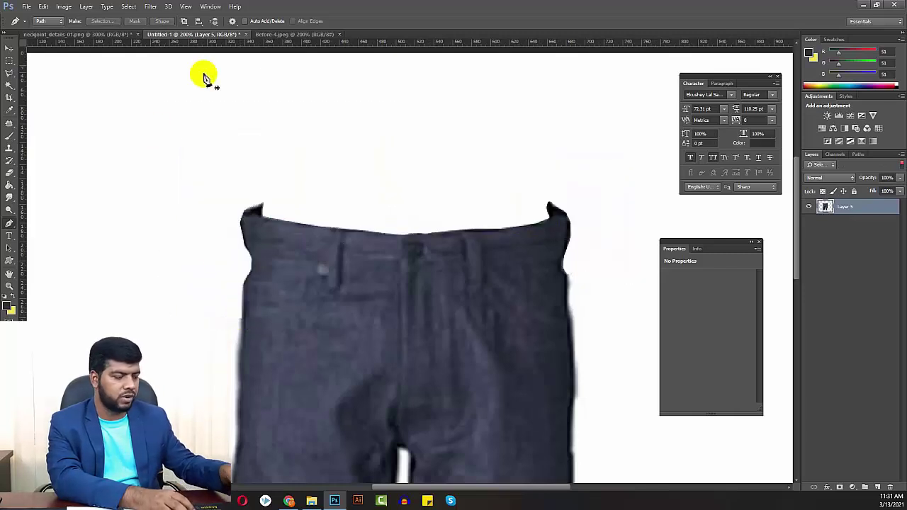
# Trace the open-waist jeans in Before-4.jpeg with the Pen tool around the waistband and upper hips, and convert the path to a selection.
pyautogui.click(289, 36)
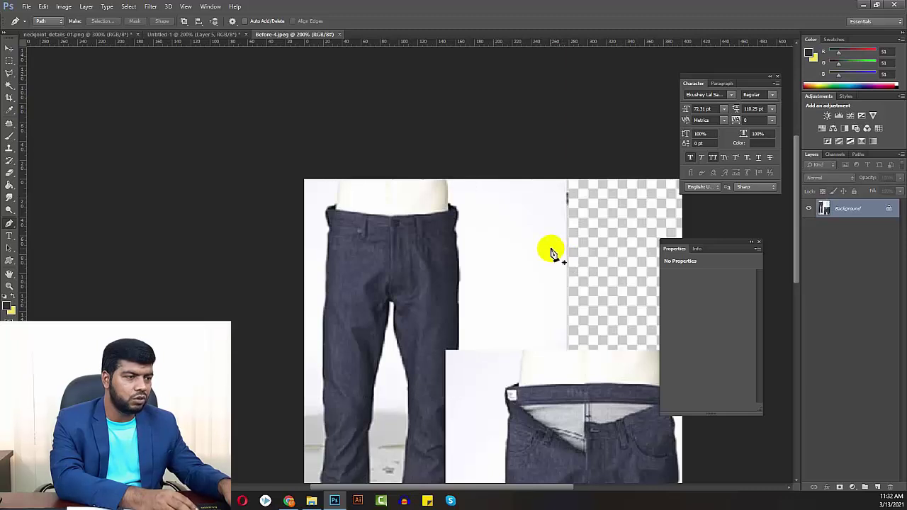
pyautogui.scroll(2, 553, 253)
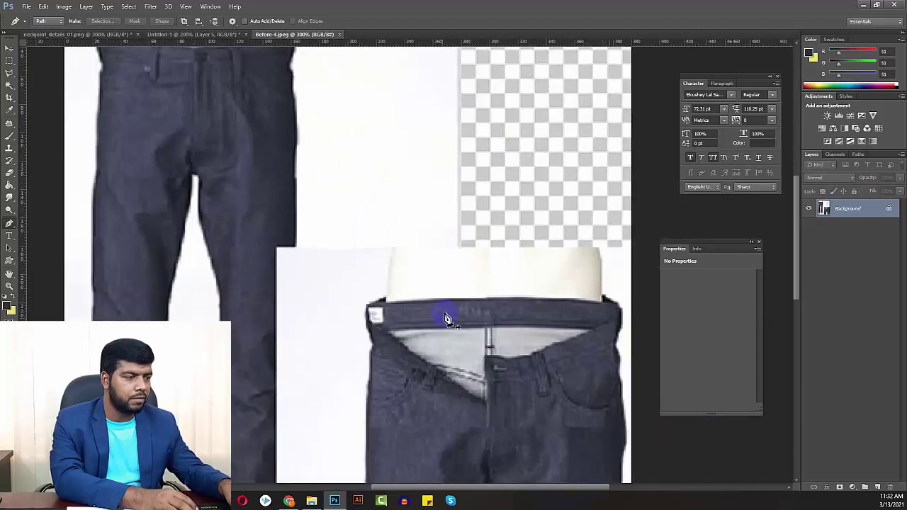
pyautogui.click(366, 413)
pyautogui.click(368, 372)
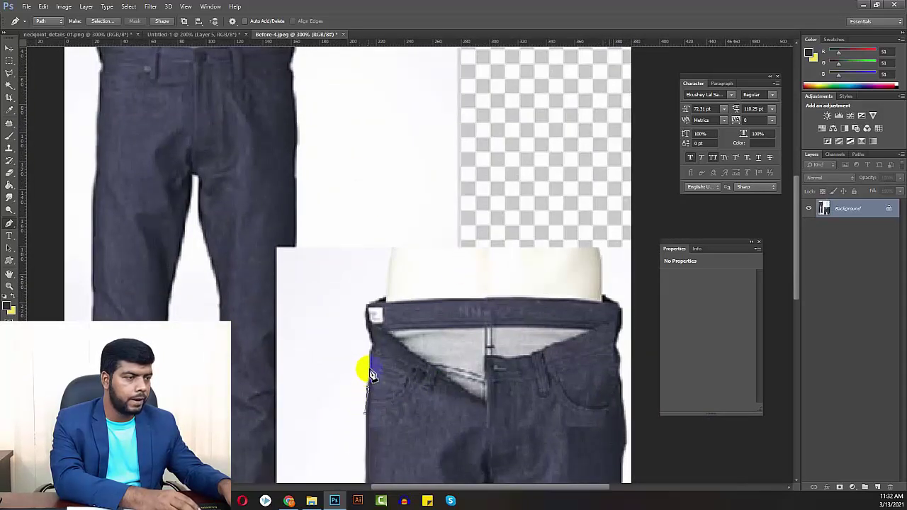
pyautogui.click(364, 311)
pyautogui.moveTo(374, 308); pyautogui.dragTo(391, 311)
pyautogui.click(600, 306)
pyautogui.moveTo(617, 309); pyautogui.dragTo(667, 325)
pyautogui.click(621, 310)
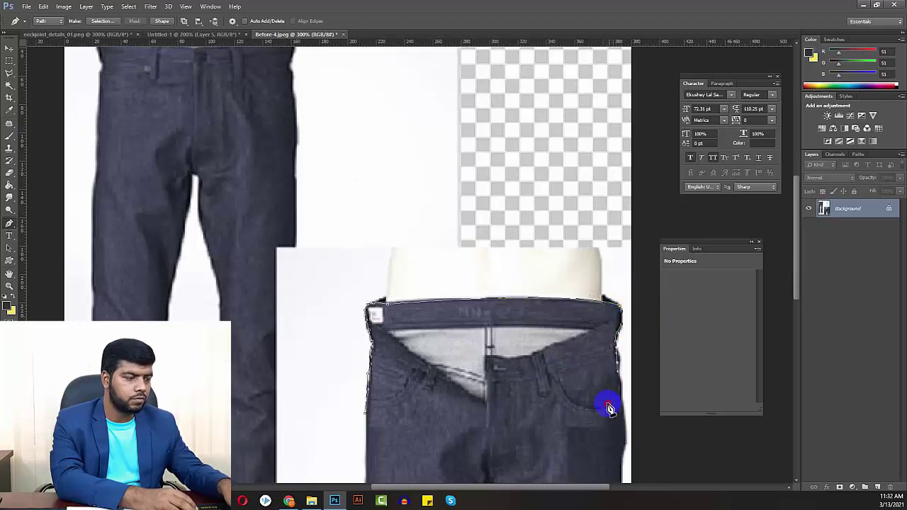
pyautogui.moveTo(480, 461); pyautogui.dragTo(397, 459)
pyautogui.click(363, 417)
pyautogui.hotkey('ctrl', 'Return')
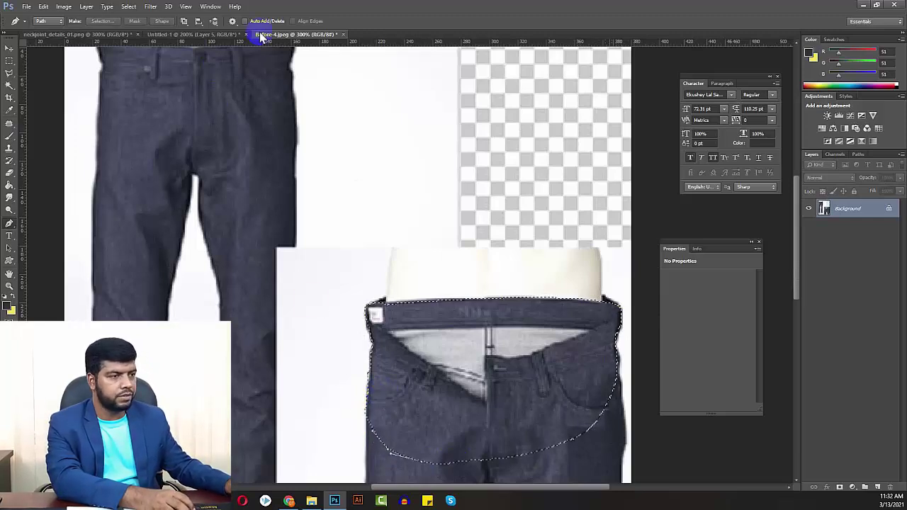
# Paste the open-waist piece into Untitled-1 as a new layer and turn off layer filtering to list all layers.
pyautogui.click(202, 34)
pyautogui.hotkey('ctrl', 'v')
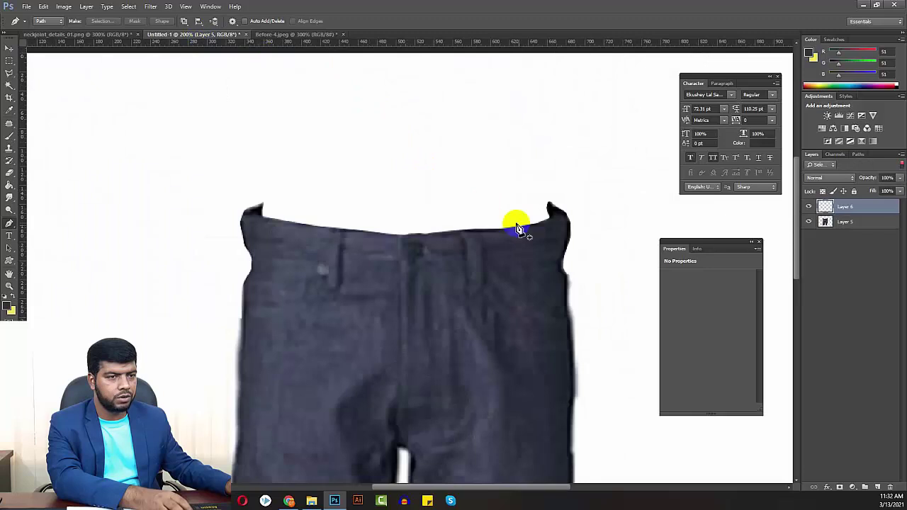
pyautogui.click(902, 165)
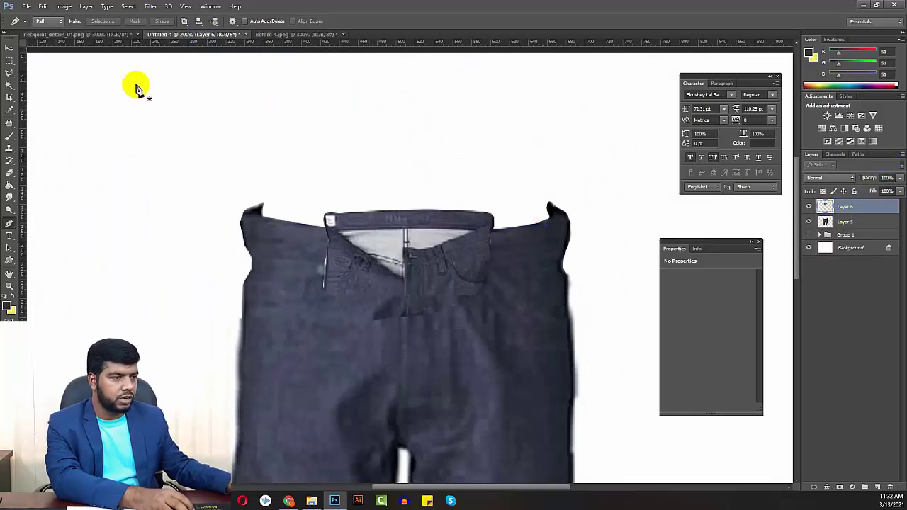
# Scale the open-waist piece to about 180%, align it with the front waist and place its layer below Layer 5.
pyautogui.click(10, 48)
pyautogui.hotkey('ctrl', 't')
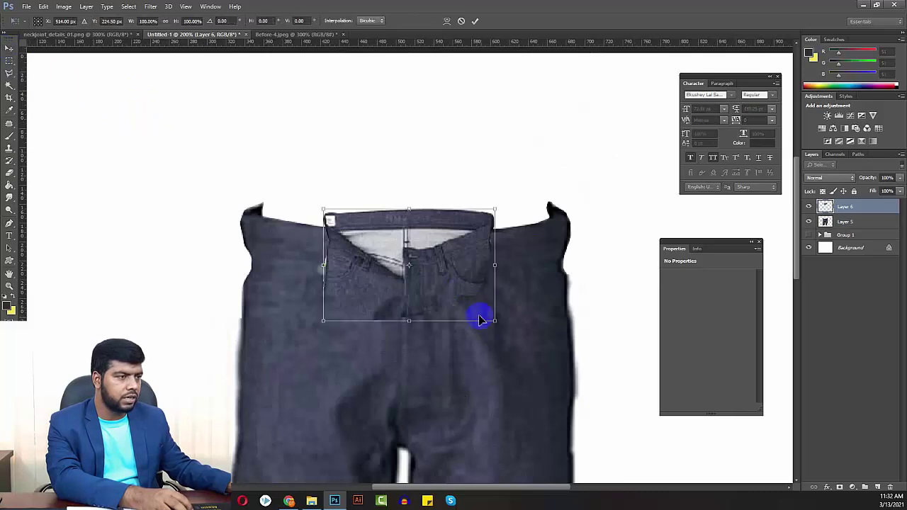
pyautogui.moveTo(491, 318)
pyautogui.mouseDown()
pyautogui.moveTo(563, 362)
pyautogui.moveTo(478, 298)
pyautogui.moveTo(477, 311)
pyautogui.mouseUp()
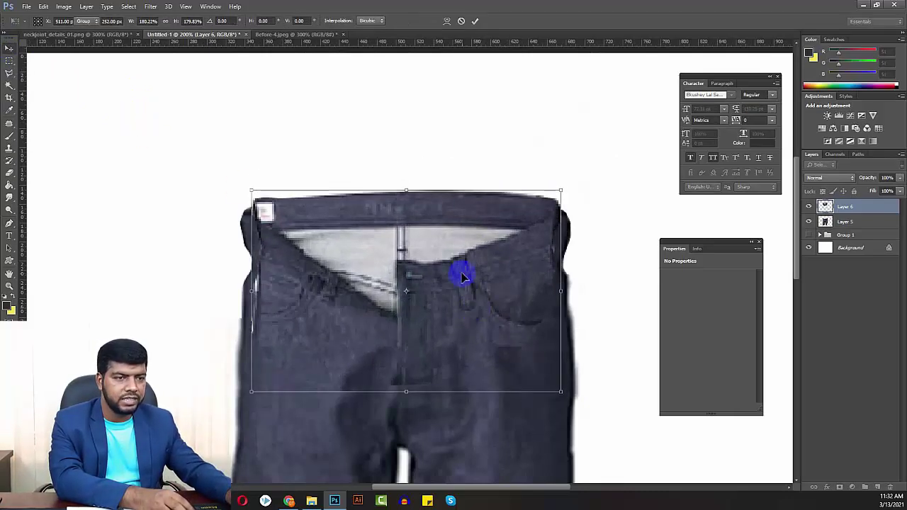
pyautogui.doubleClick(462, 276)
pyautogui.moveTo(854, 216); pyautogui.dragTo(857, 229)
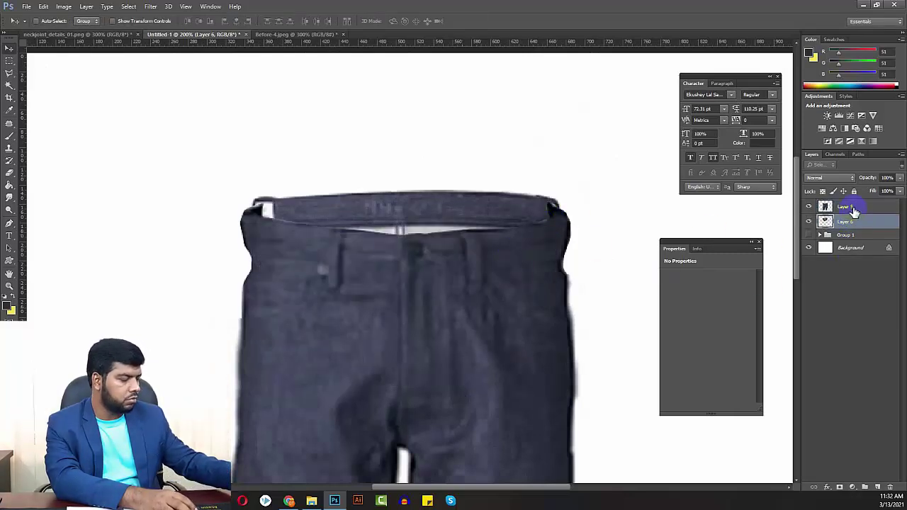
# Warp the open-waist piece on Layer 6, lowering its upper corners slightly to meet the front waist and arching the back waistband upward.
pyautogui.hotkey('ctrl', 't')
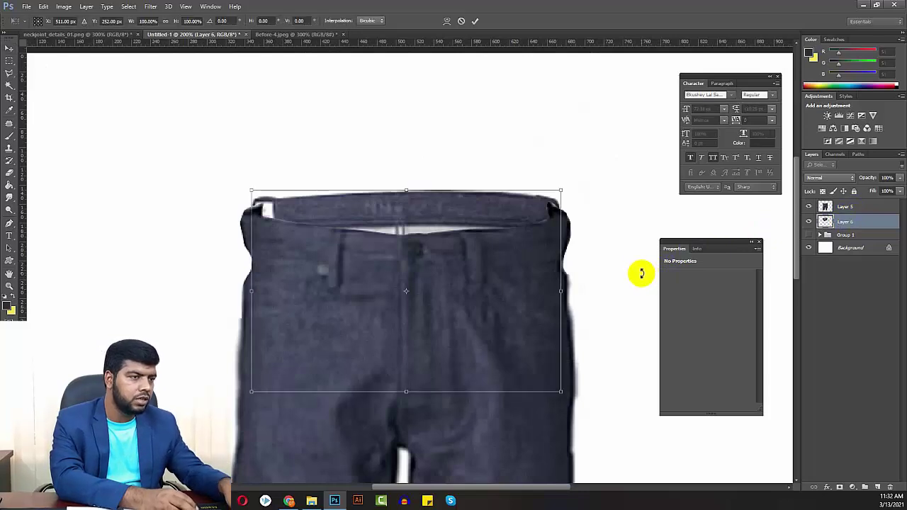
pyautogui.hotkey('ctrl', '+')
pyautogui.moveTo(511, 245); pyautogui.dragTo(494, 276)
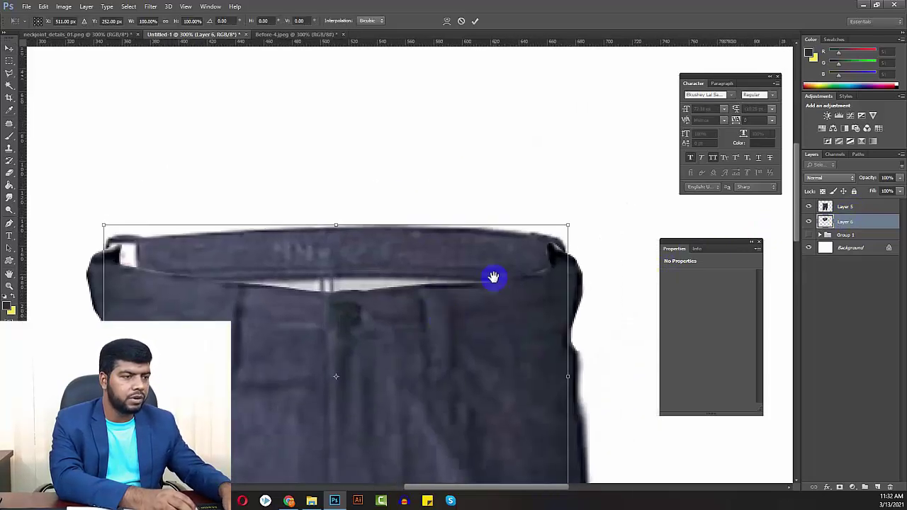
pyautogui.rightClick(533, 246)
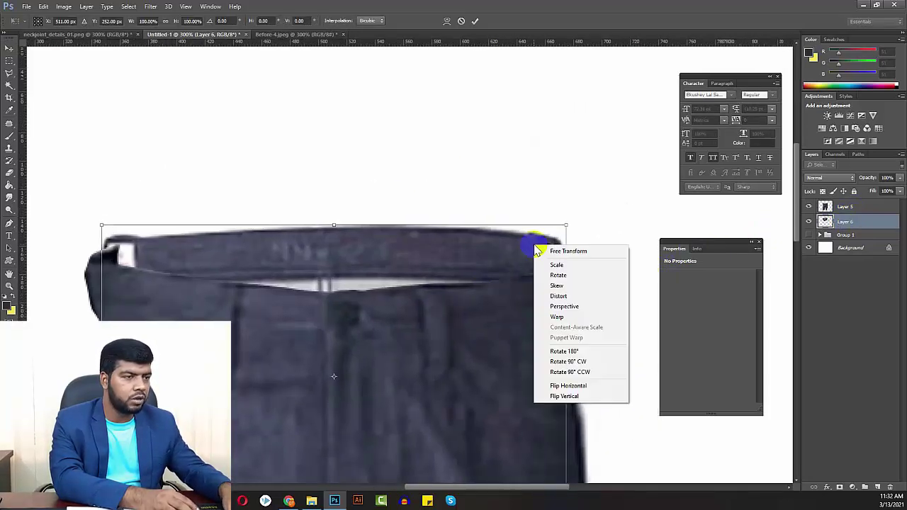
pyautogui.click(559, 317)
pyautogui.moveTo(567, 226); pyautogui.dragTo(566, 235)
pyautogui.moveTo(98, 228); pyautogui.dragTo(98, 239)
pyautogui.moveTo(257, 226); pyautogui.dragTo(256, 197)
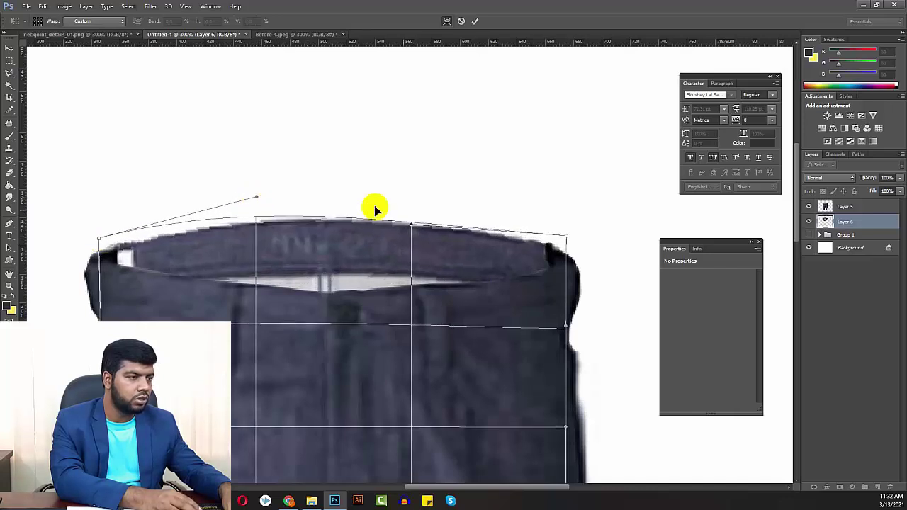
pyautogui.moveTo(410, 223); pyautogui.dragTo(411, 204)
pyautogui.press('Return')
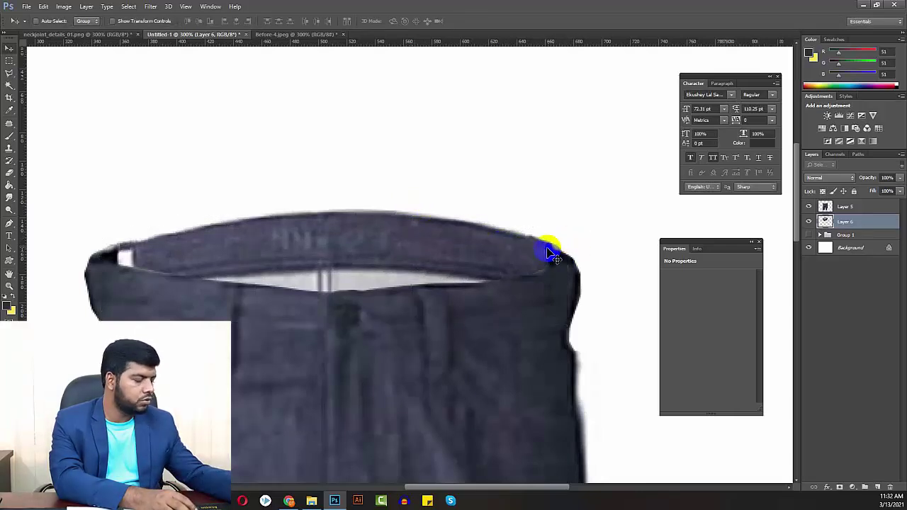
# Erase the leftover dark edges at both waist corners of the front jeans on Layer 5 with a 25 px Eraser brush.
pyautogui.click(841, 209)
pyautogui.press('e')
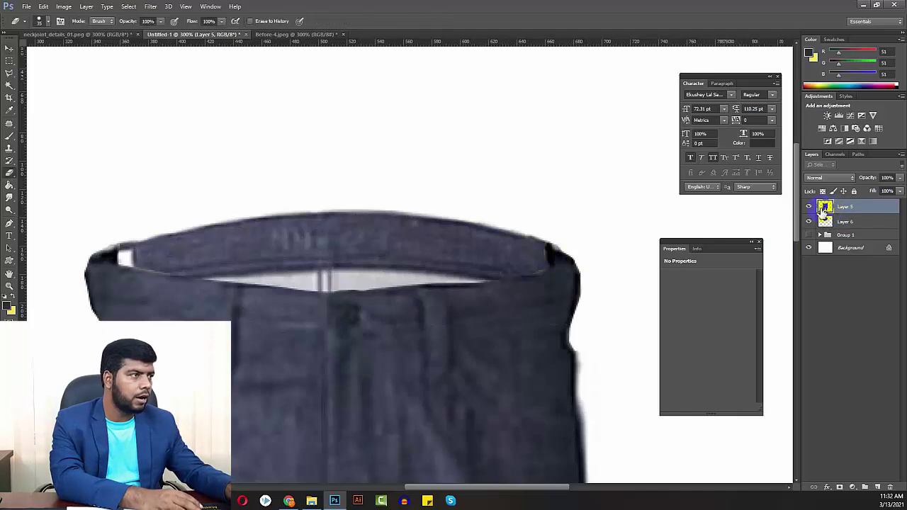
pyautogui.press('[')
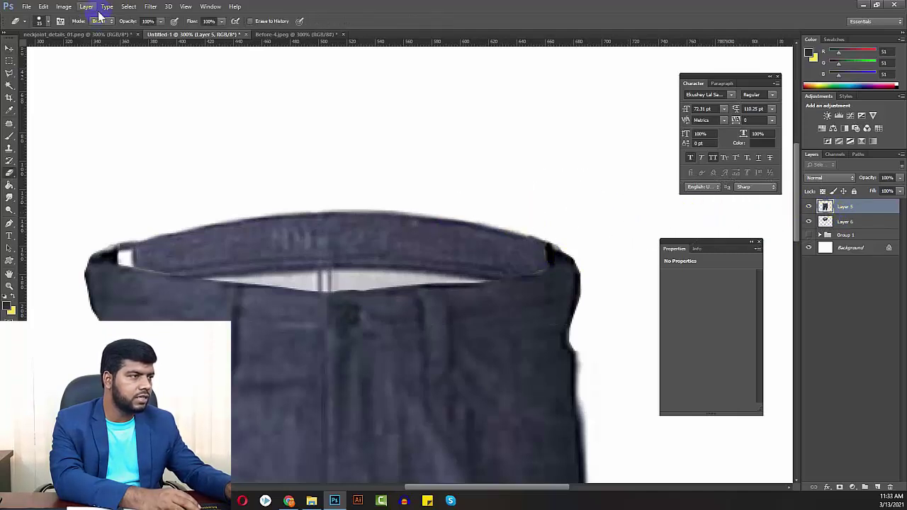
pyautogui.click(42, 22)
pyautogui.doubleClick(126, 140)
pyautogui.press('[')
pyautogui.press('[')
pyautogui.press('[')
pyautogui.press('[')
pyautogui.press('[')
pyautogui.press('[')
pyautogui.press('[')
pyautogui.press('[')
pyautogui.press('[')
pyautogui.press('[')
pyautogui.press('[')
pyautogui.press('[')
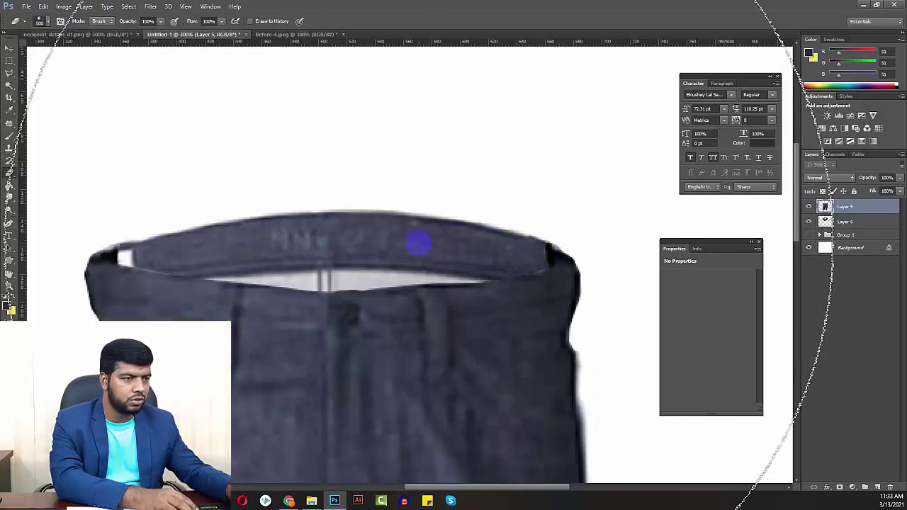
pyautogui.press('[')
pyautogui.press('[')
pyautogui.press('[')
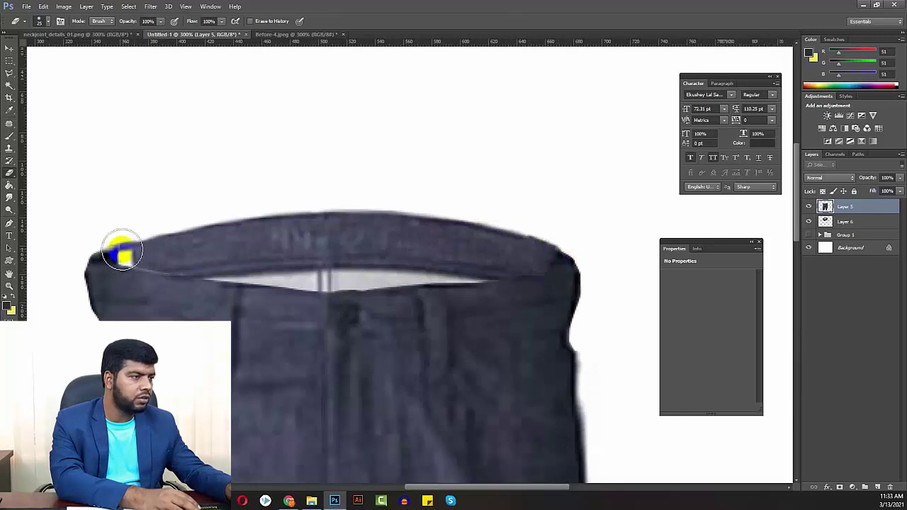
pyautogui.moveTo(135, 252)
pyautogui.mouseDown()
pyautogui.moveTo(439, 249)
pyautogui.moveTo(464, 277)
pyautogui.mouseUp()
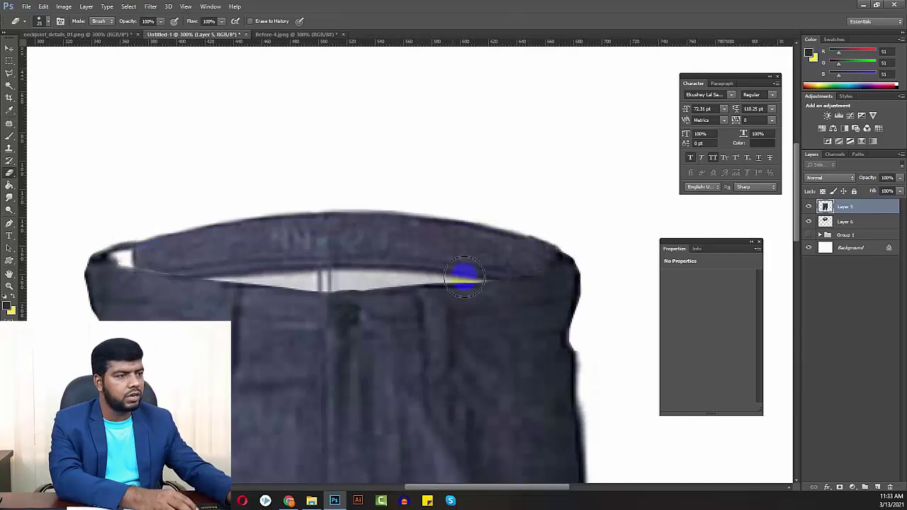
pyautogui.hotkey('ctrl', '1')
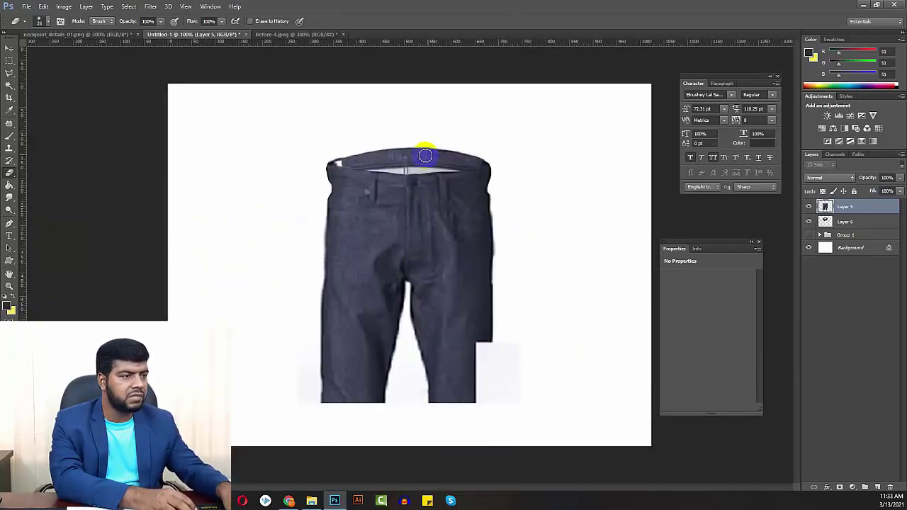
# Brighten the inner back waistband on Layer 6 with Curves, raising the RGB midpoint from input 113 to output 143.
pyautogui.hotkey('ctrl', '+')
pyautogui.hotkey('ctrl', '+')
pyautogui.scroll(5, 453, 152)
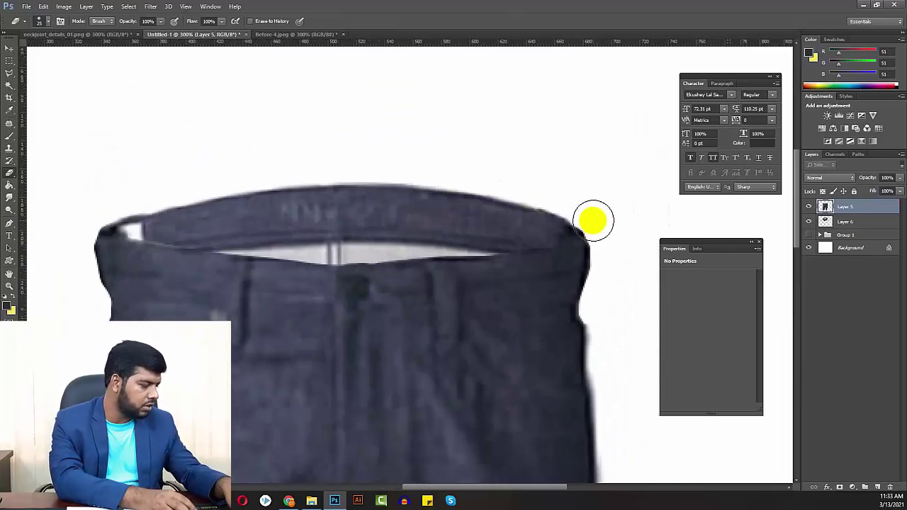
pyautogui.click(859, 223)
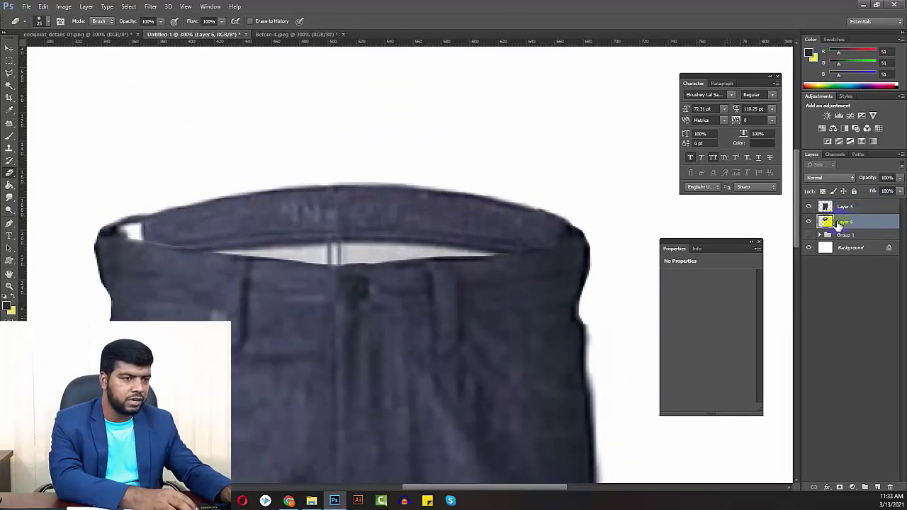
pyautogui.hotkey('ctrl', 'm')
pyautogui.click(660, 300)
pyautogui.moveTo(668, 296)
pyautogui.mouseDown()
pyautogui.moveTo(680, 304)
pyautogui.moveTo(659, 290)
pyautogui.mouseUp()
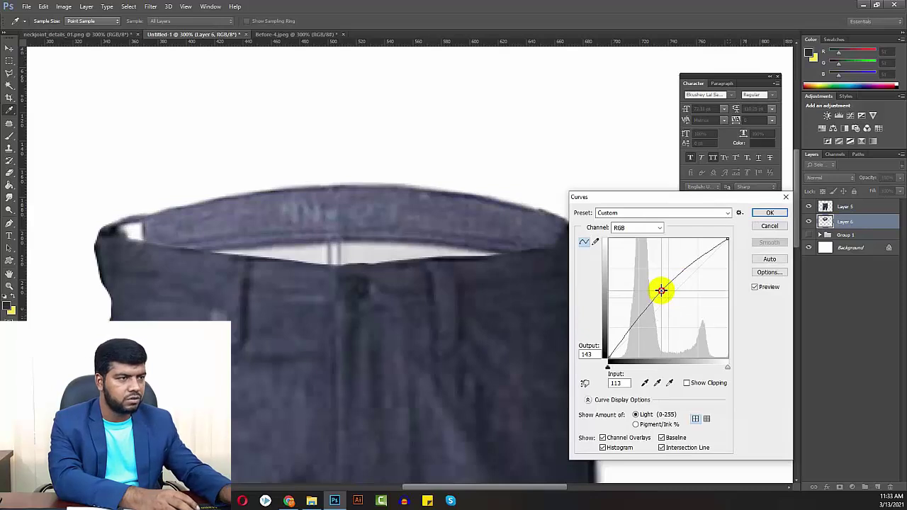
pyautogui.press('Return')
pyautogui.hotkey('ctrl', '0')
pyautogui.press('e')
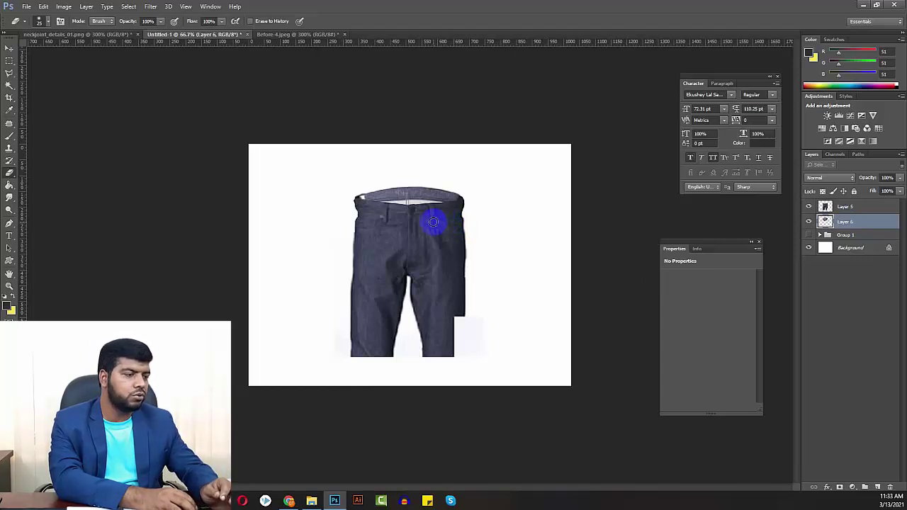
# Switch to Chrome, browse the "Cloth neck joint" image results and open the grey tank-top ghost mannequin example from BigCommerce.
pyautogui.click(289, 501)
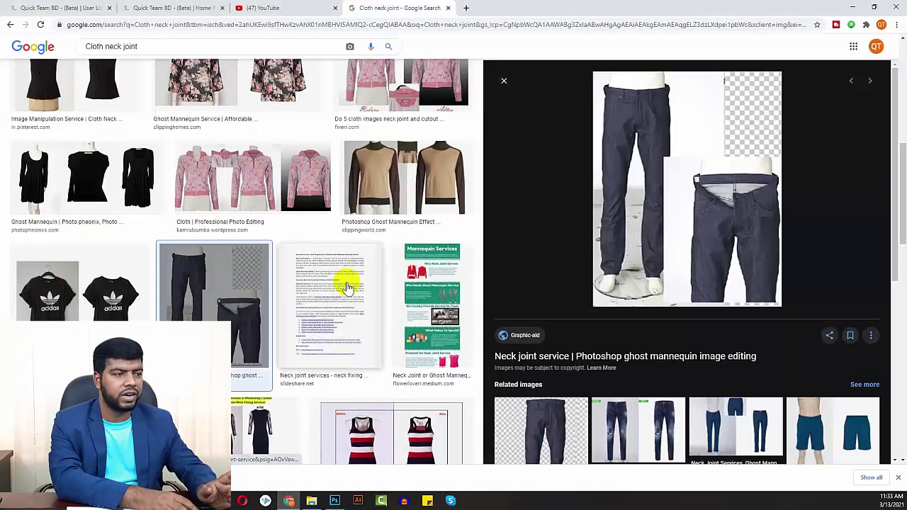
pyautogui.scroll(-3, 347, 287)
pyautogui.scroll(-2, 347, 287)
pyautogui.scroll(-2, 347, 287)
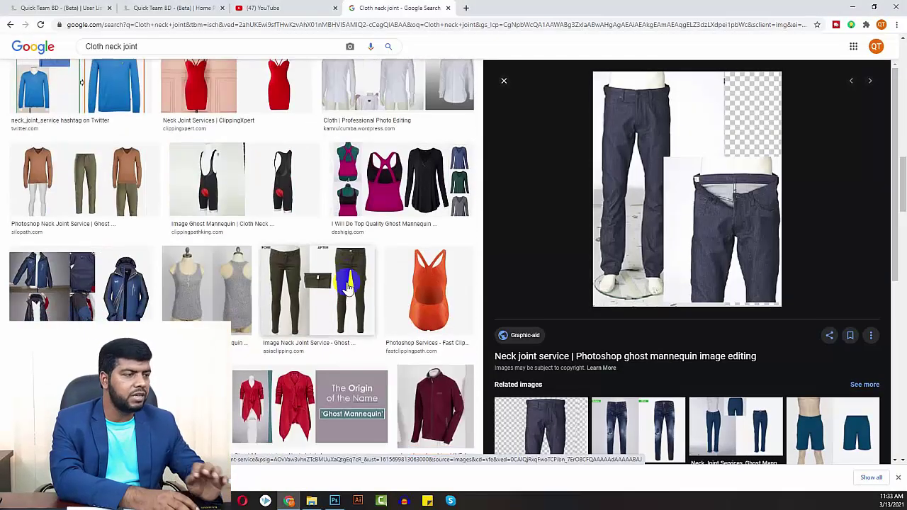
pyautogui.scroll(-3, 348, 287)
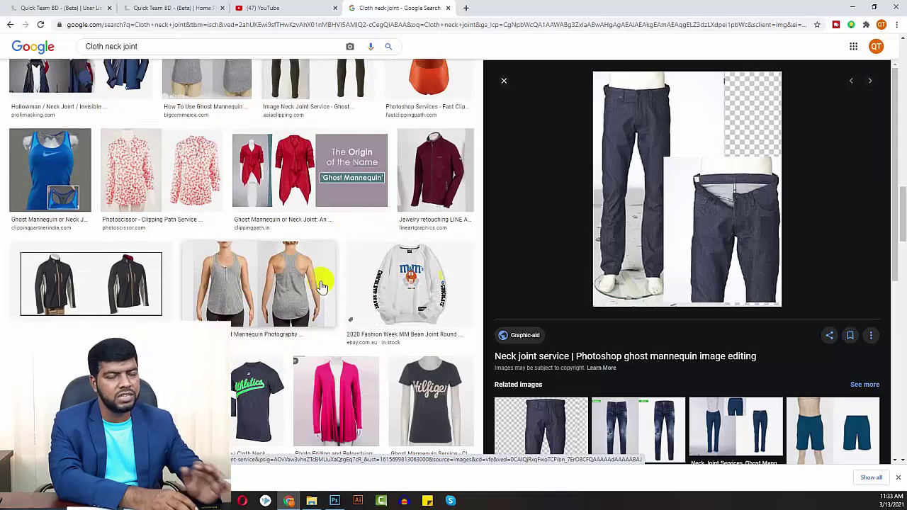
pyautogui.click(254, 281)
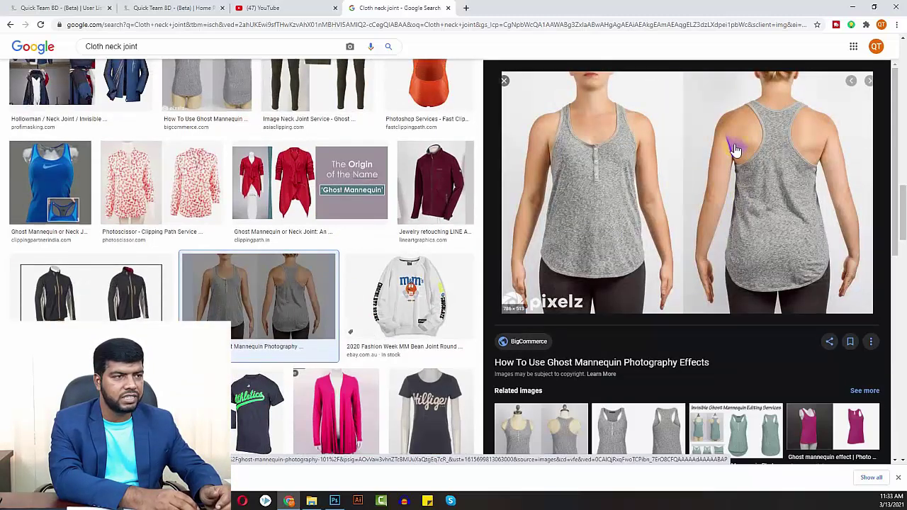